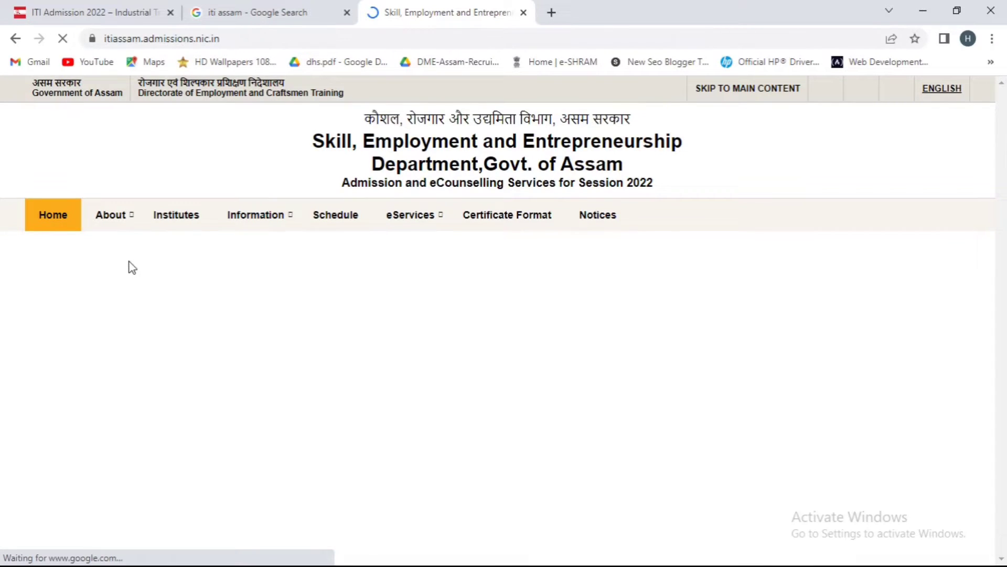
- Follow the ASSAM-2022 ITI admission link and accept the redirect to the counselling site
{"action": "scroll", "coordinate": [171, 466], "scroll_direction": "down", "scroll_amount": 6}
{"action": "scroll", "coordinate": [170, 461], "scroll_direction": "up", "scroll_amount": 4}
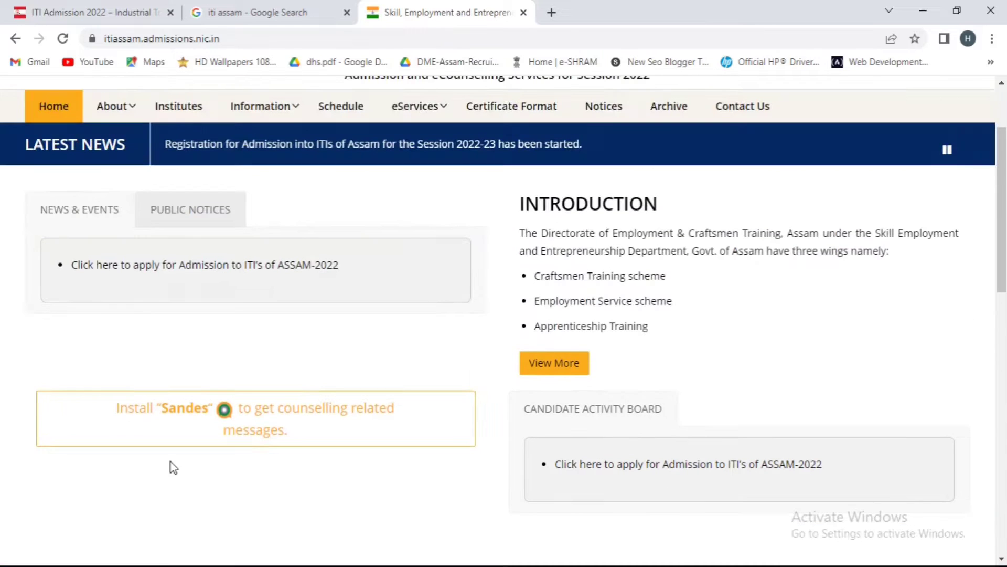
{"action": "left_click", "coordinate": [150, 268]}
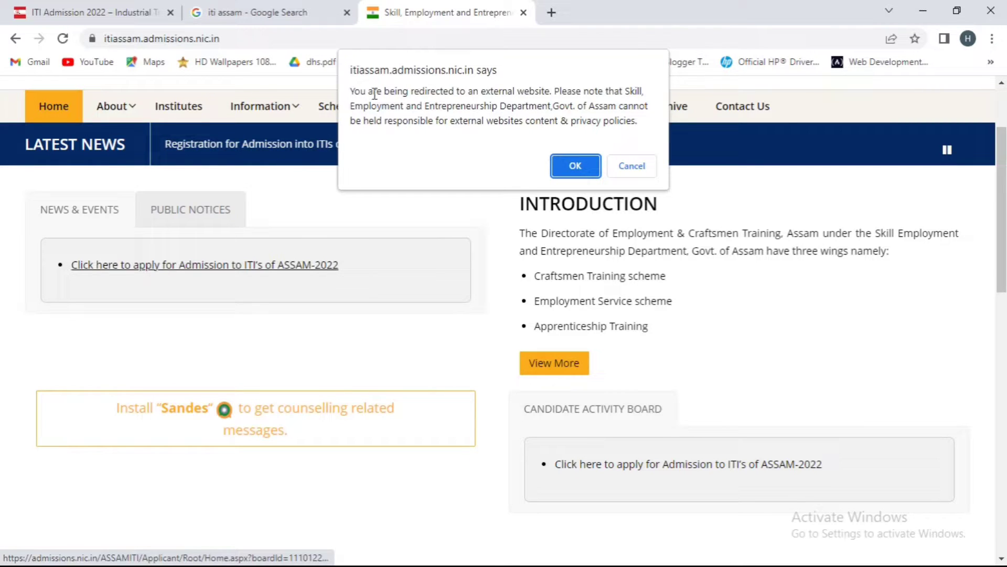
{"action": "left_click", "coordinate": [560, 167]}
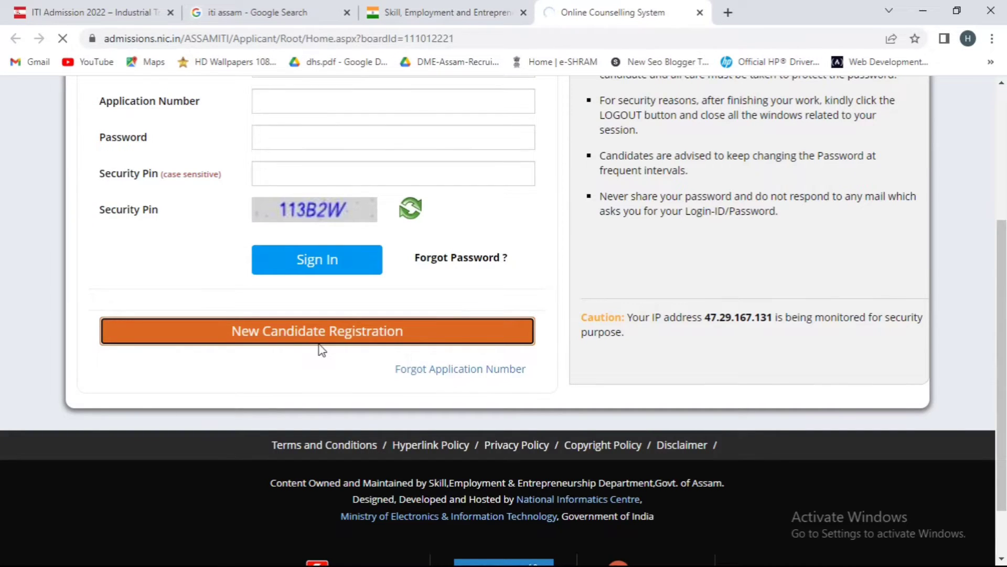
- Start a New Candidate Registration from the counselling sign-in page
{"action": "left_click", "coordinate": [319, 342]}
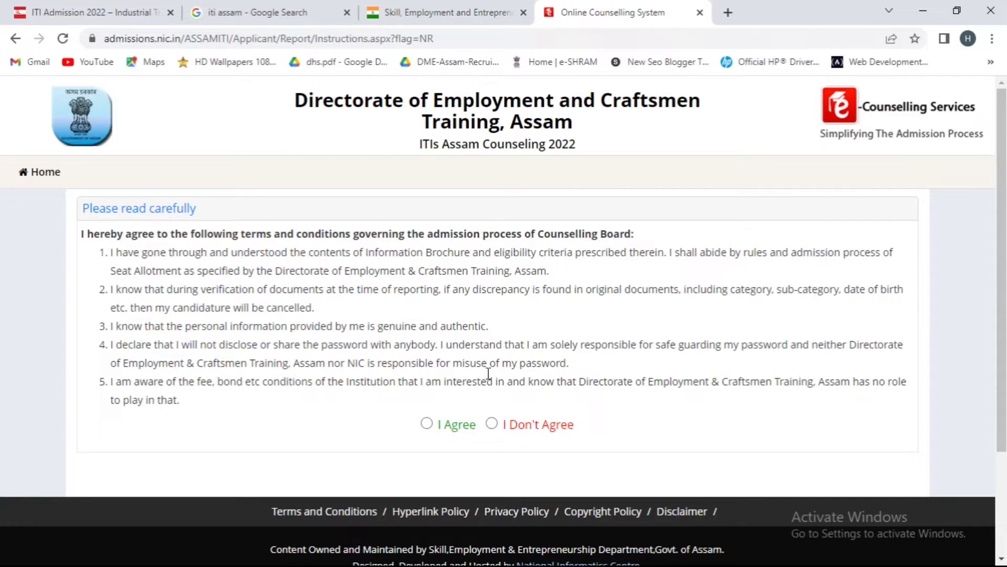
- Agree to the admission terms and scroll through the blank Registration Form
{"action": "left_click", "coordinate": [426, 423]}
{"action": "scroll", "coordinate": [436, 383], "scroll_direction": "down", "scroll_amount": 2}
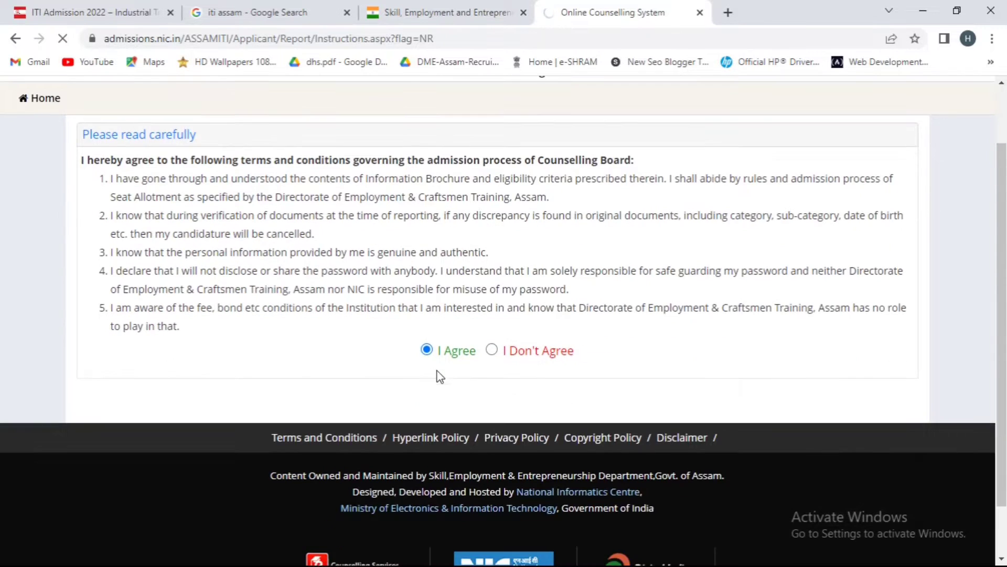
{"action": "scroll", "coordinate": [683, 304], "scroll_direction": "up", "scroll_amount": 2}
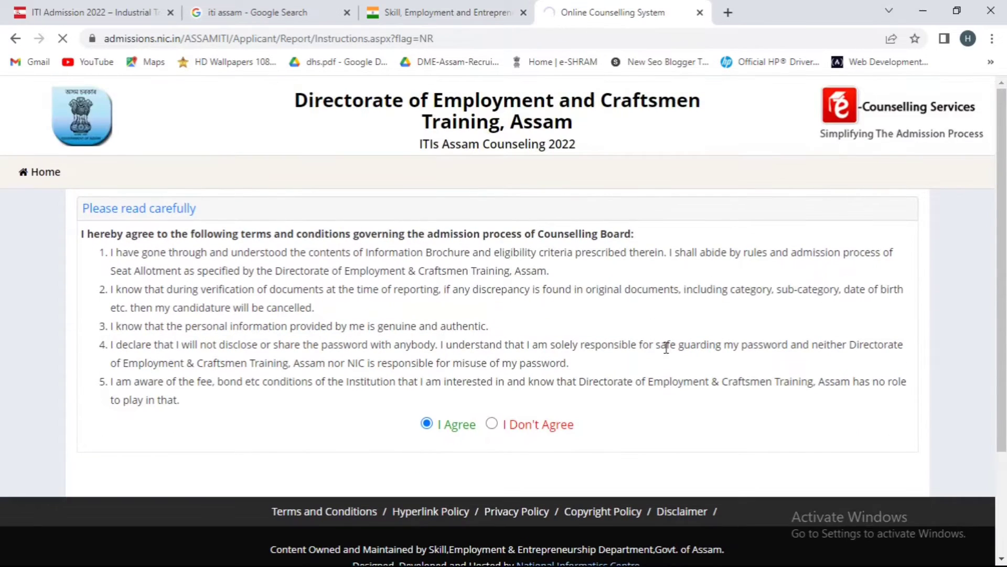
{"action": "scroll", "coordinate": [404, 369], "scroll_direction": "down", "scroll_amount": 1}
{"action": "scroll", "coordinate": [404, 369], "scroll_direction": "down", "scroll_amount": 3}
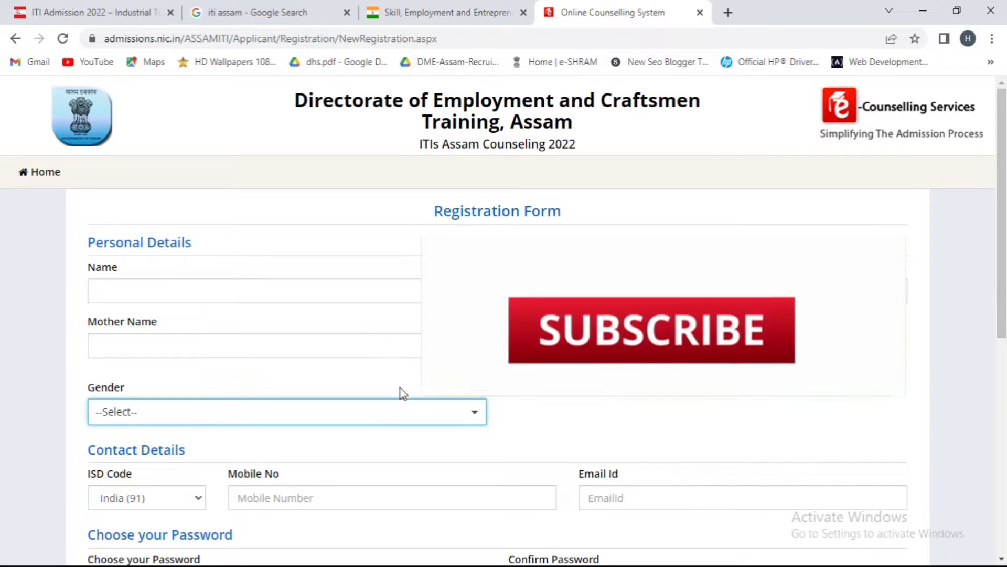
- Start filling in the candidate's name, dismissing the message covering the form
{"action": "scroll", "coordinate": [355, 453], "scroll_direction": "down", "scroll_amount": 8}
{"action": "scroll", "coordinate": [354, 450], "scroll_direction": "up", "scroll_amount": 7}
{"action": "scroll", "coordinate": [315, 420], "scroll_direction": "down", "scroll_amount": 1}
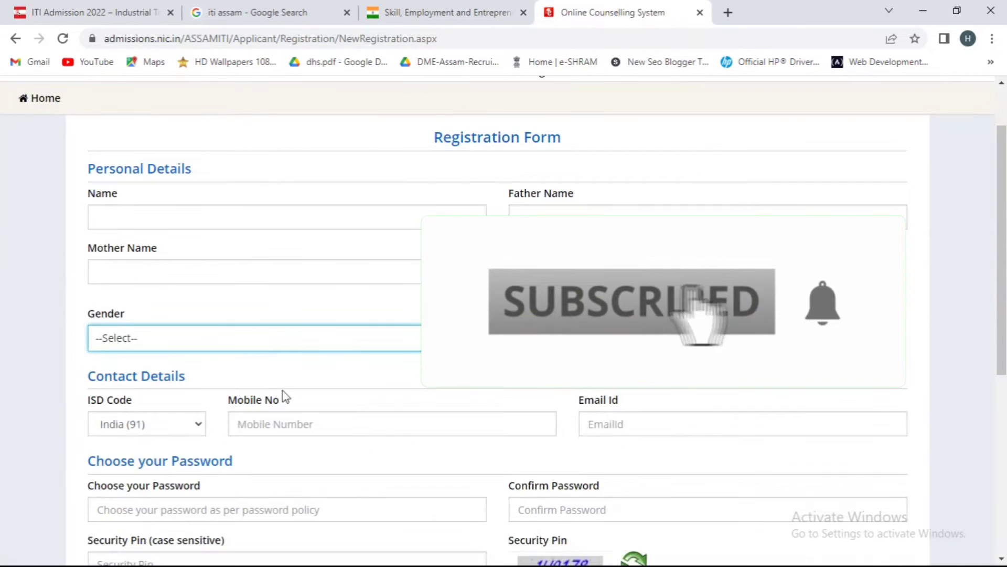
{"action": "scroll", "coordinate": [175, 218], "scroll_direction": "down", "scroll_amount": 1}
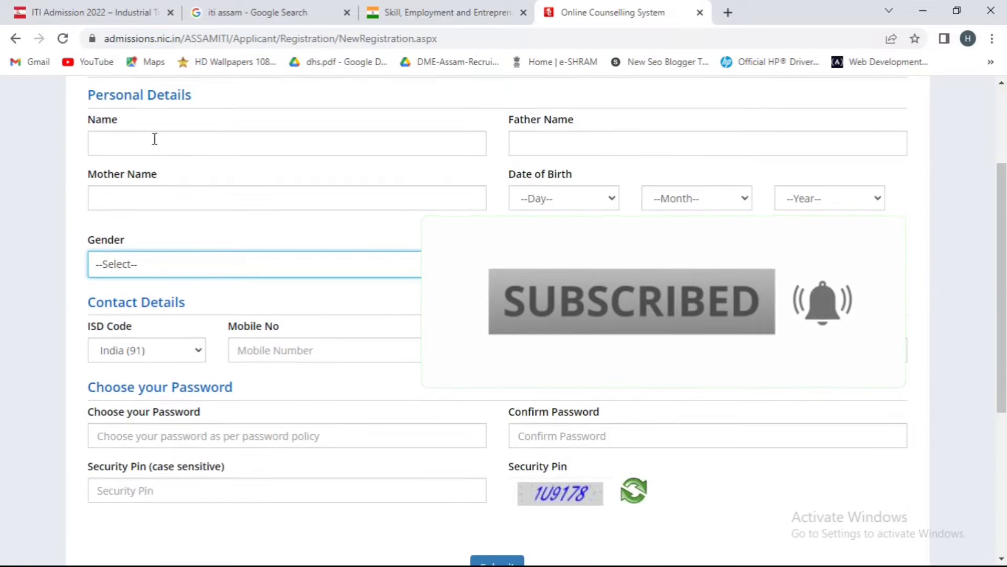
{"action": "left_click", "coordinate": [155, 138]}
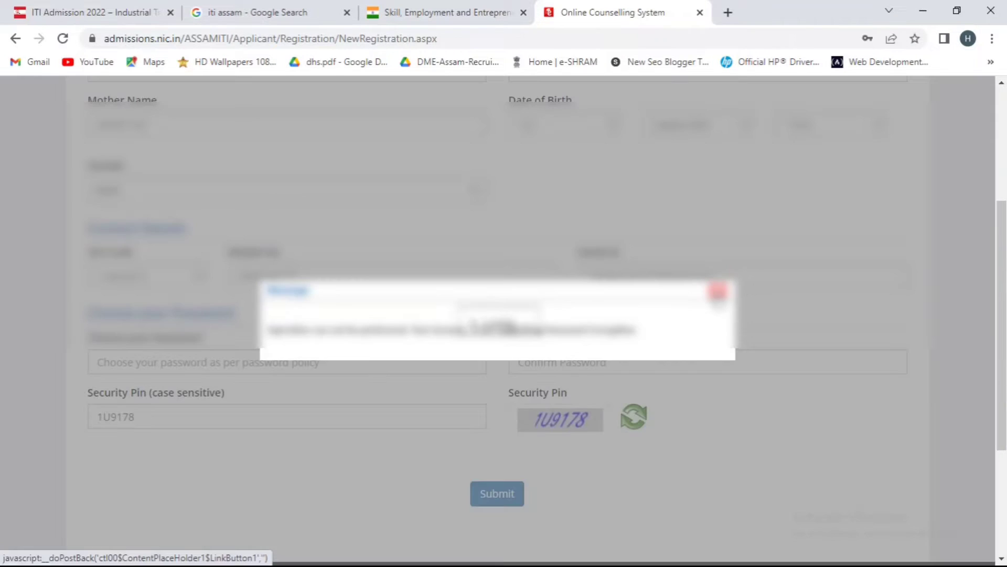
{"action": "left_click", "coordinate": [718, 293]}
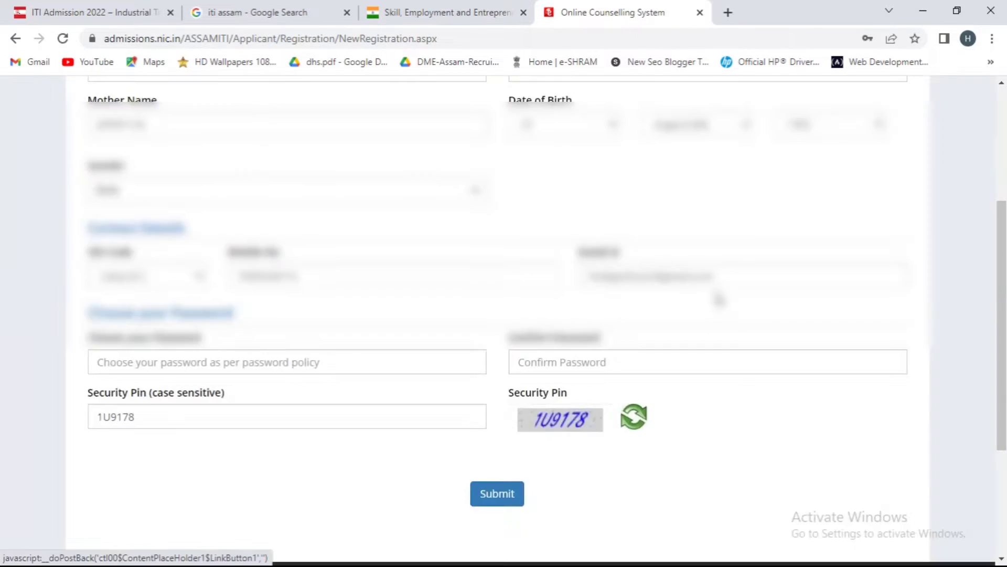
- Enter the account password and re-enter it in the confirm password field
{"action": "left_click", "coordinate": [258, 366]}
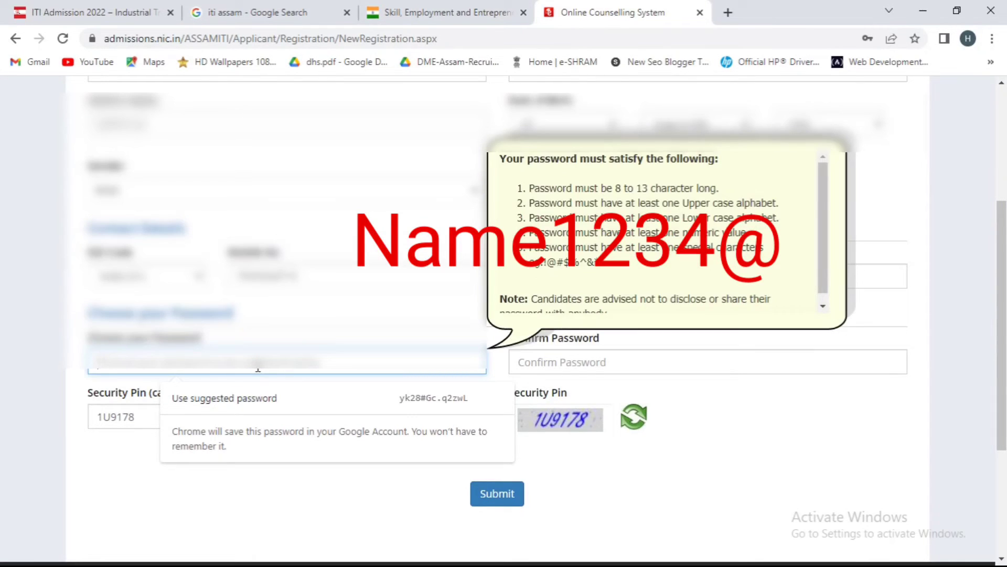
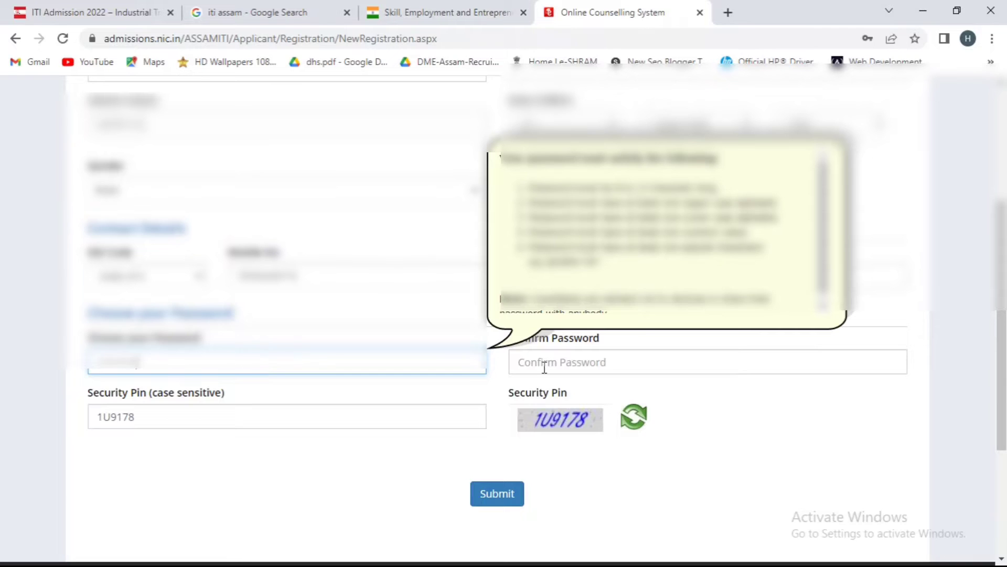
{"action": "left_click", "coordinate": [589, 369]}
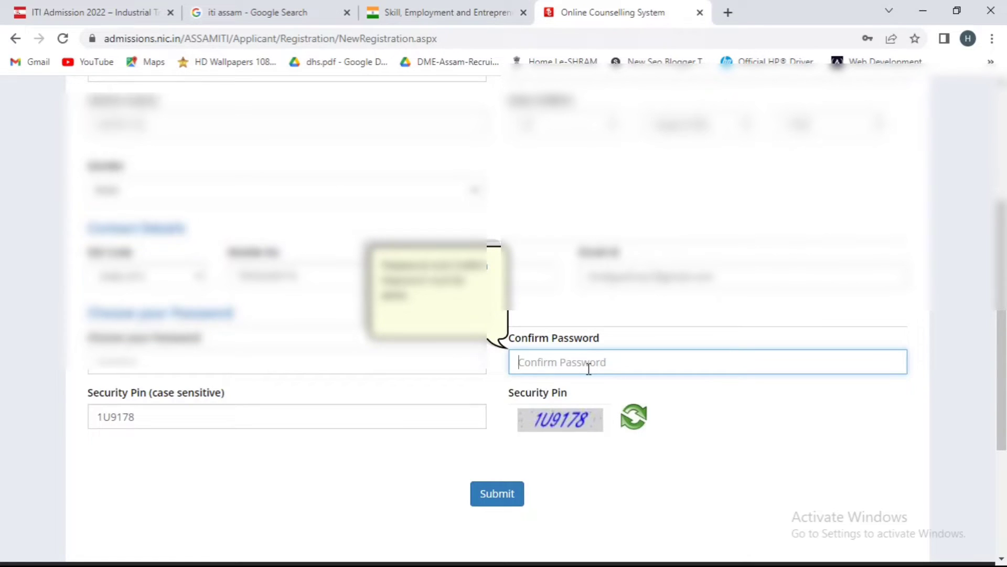
- Submit the registration, enter the OTP codes and verify to final-submit it
{"action": "left_click", "coordinate": [501, 493]}
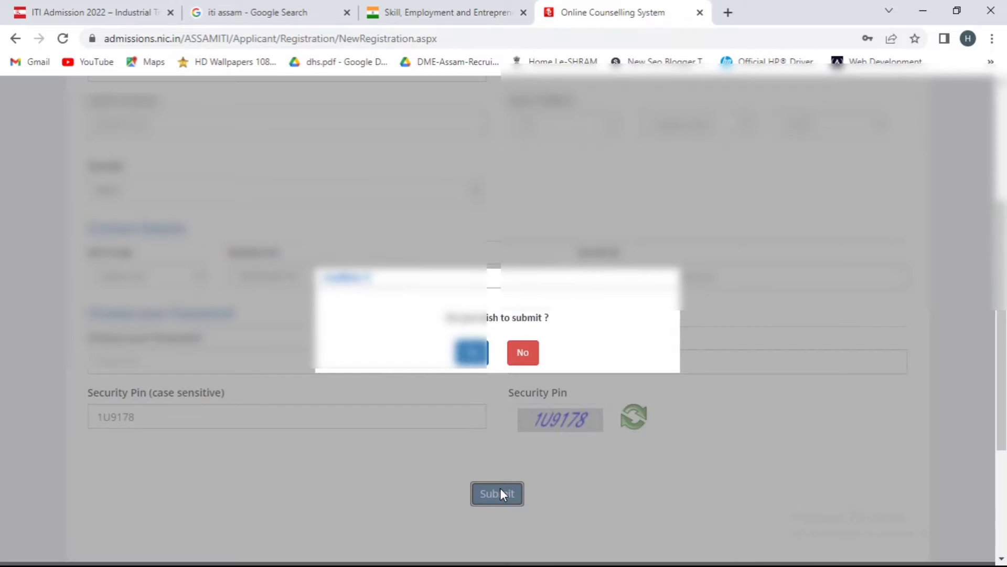
{"action": "left_click", "coordinate": [472, 353]}
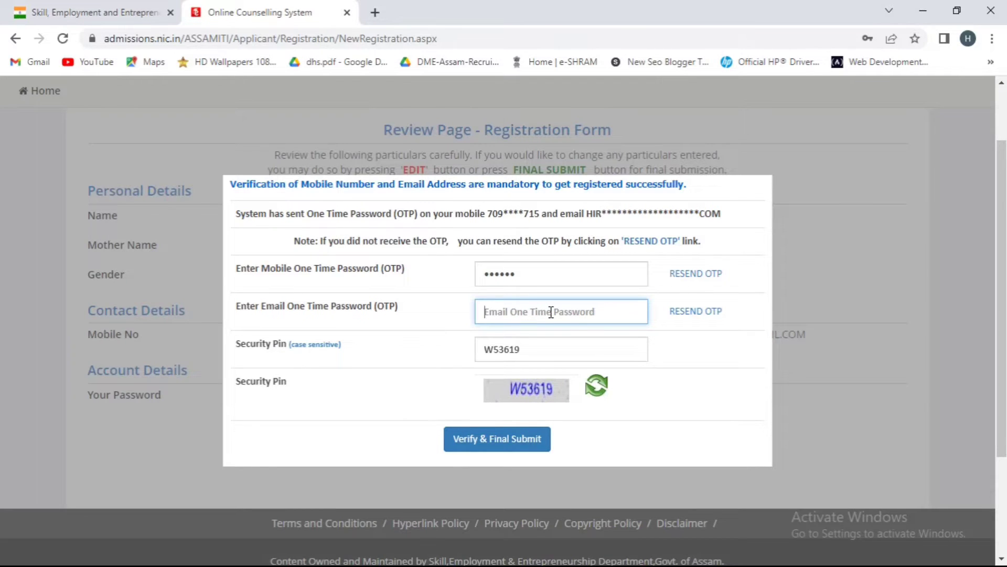
{"action": "type", "text": "••••••"}
{"action": "left_click", "coordinate": [471, 445]}
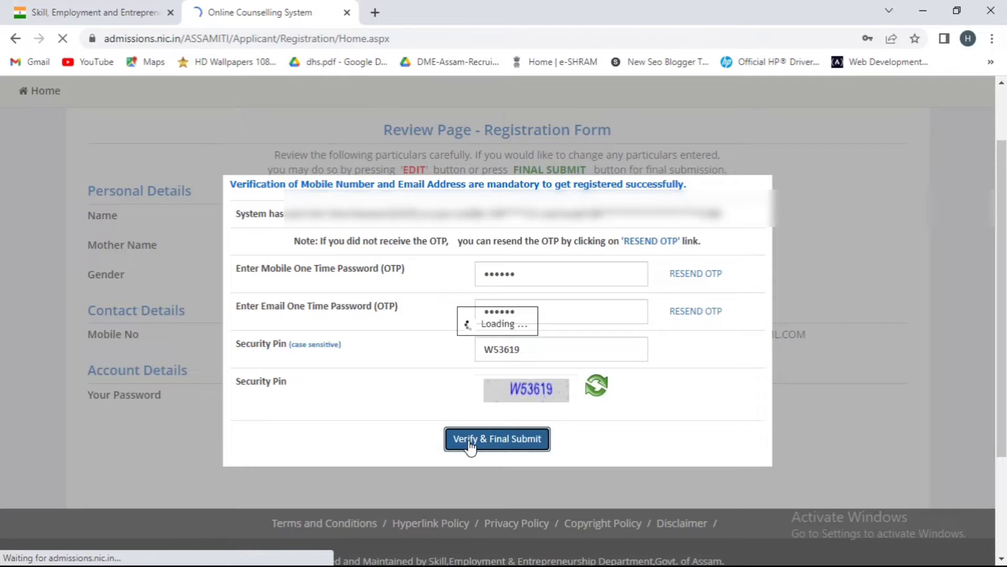
- Open the Application Form from the completed registration page
{"action": "scroll", "coordinate": [180, 227], "scroll_direction": "down", "scroll_amount": 3}
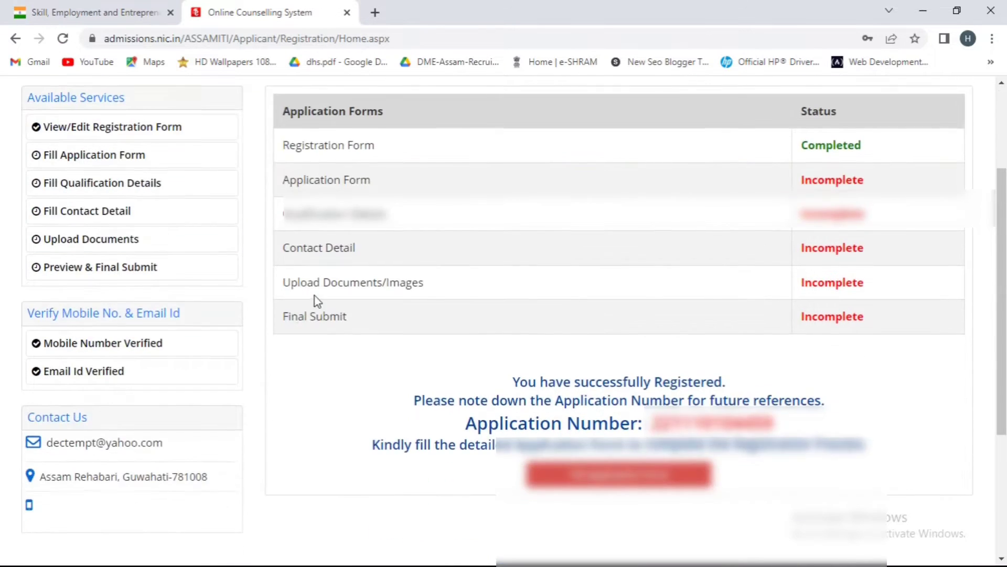
{"action": "scroll", "coordinate": [318, 300], "scroll_direction": "up", "scroll_amount": 3}
{"action": "scroll", "coordinate": [317, 296], "scroll_direction": "down", "scroll_amount": 3}
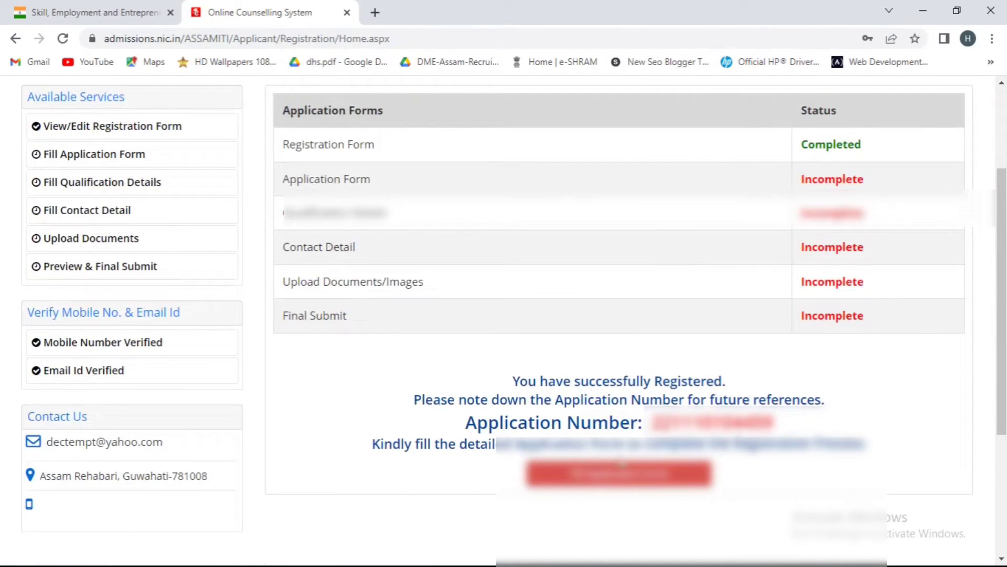
{"action": "left_click", "coordinate": [614, 475]}
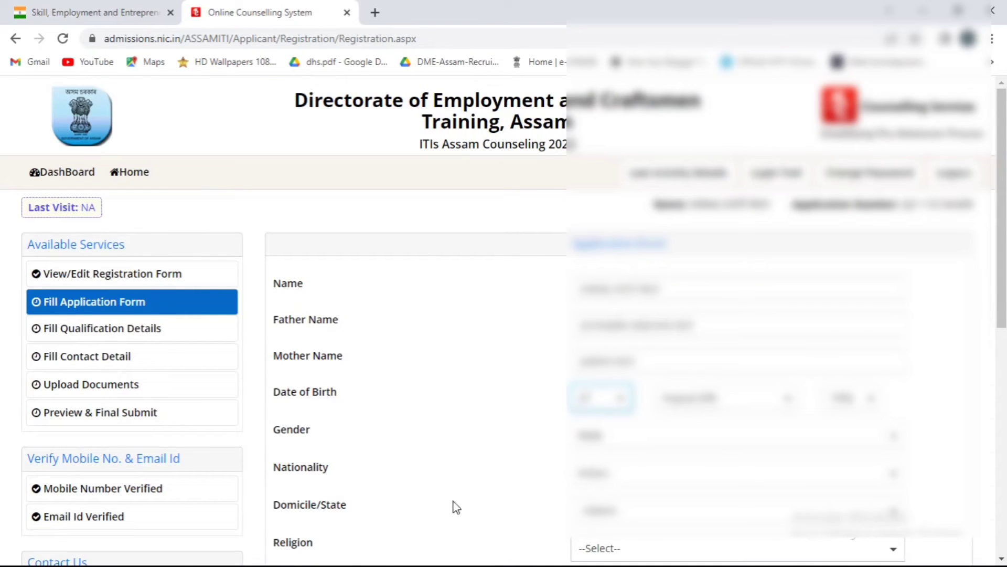
- Zoom the page out and set the candidate's domicile state and religion
{"action": "scroll", "coordinate": [461, 489], "scroll_direction": "down", "scroll_amount": 3}
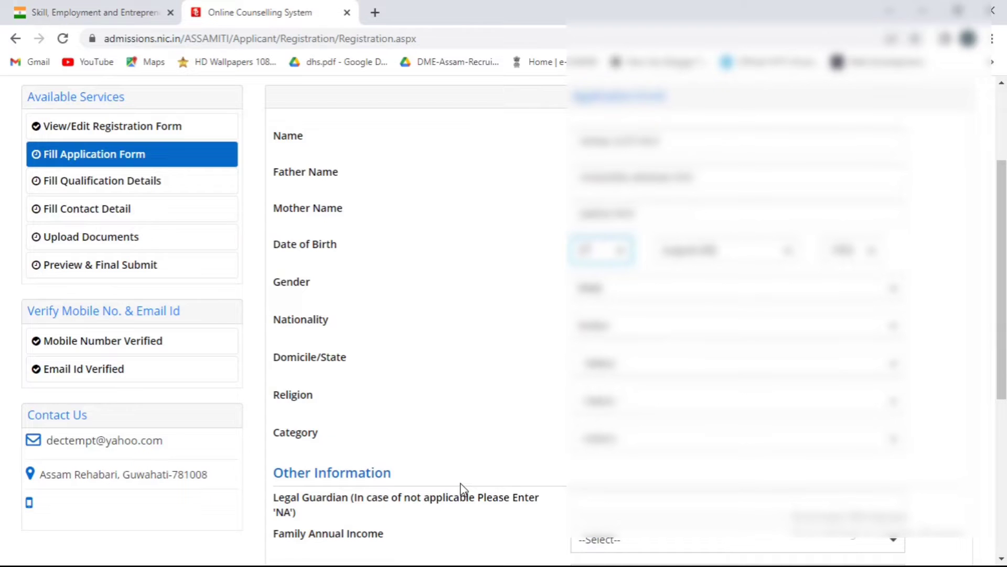
{"action": "key", "text": "ctrl+minus"}
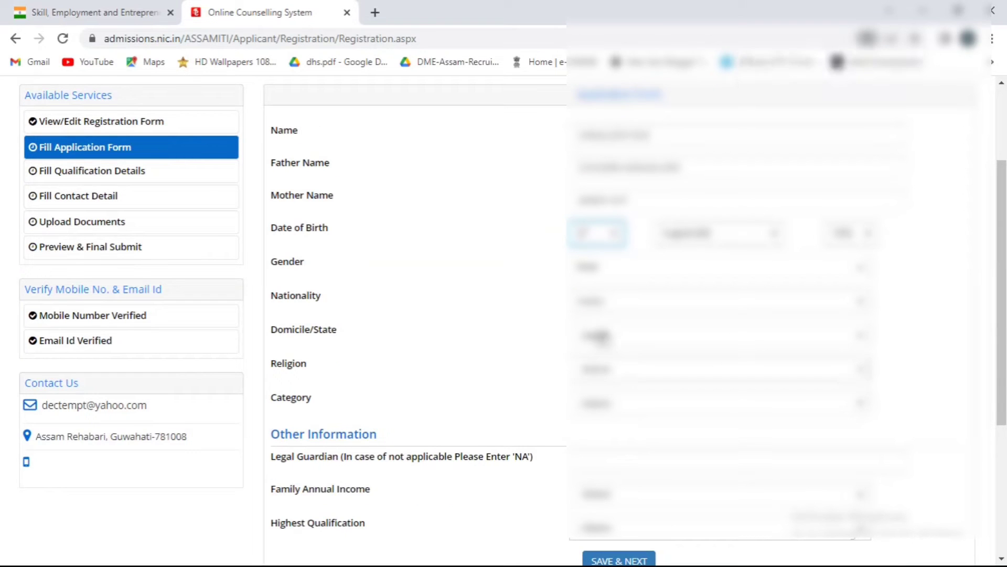
{"action": "left_click", "coordinate": [608, 335]}
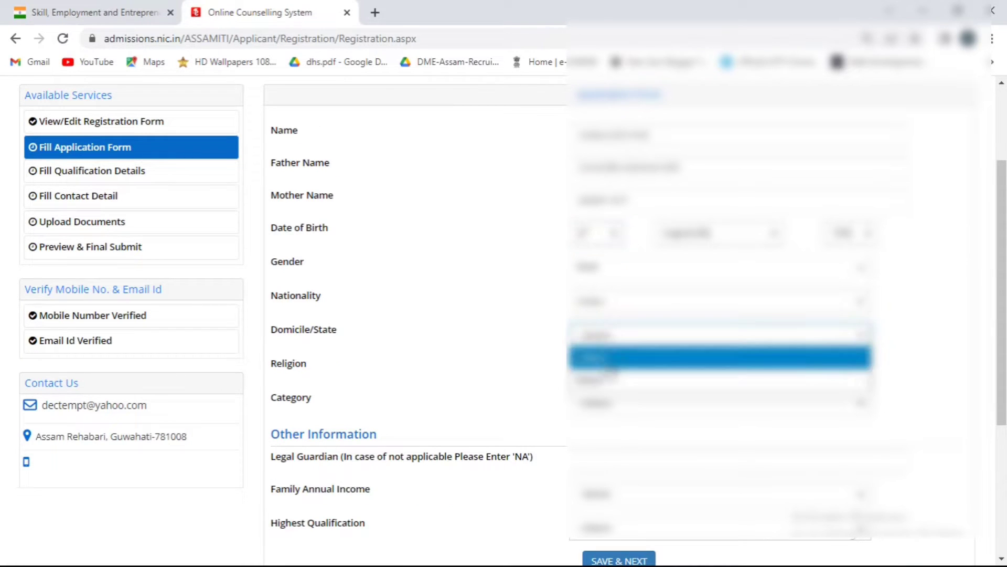
{"action": "left_click", "coordinate": [609, 379]}
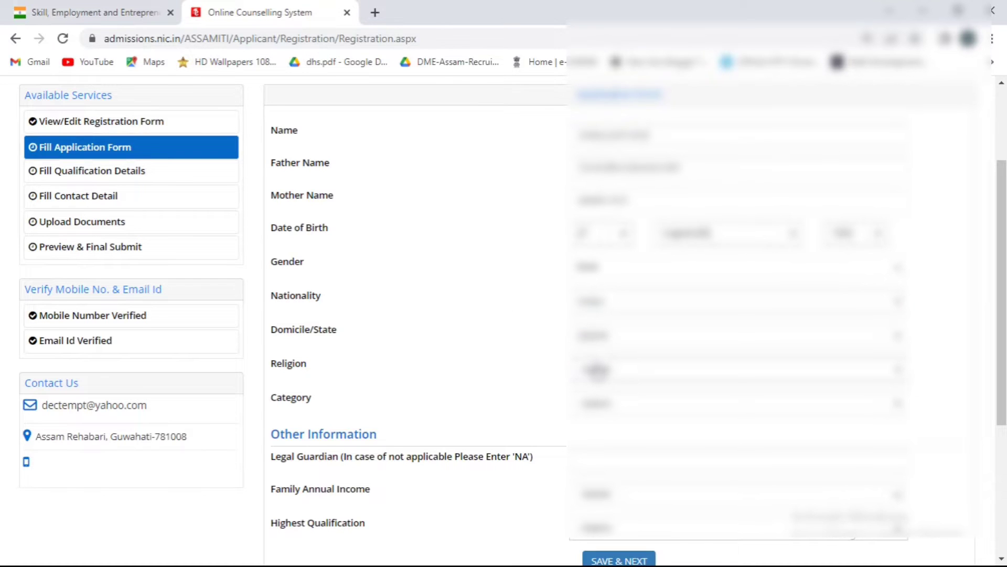
{"action": "left_click", "coordinate": [598, 369]}
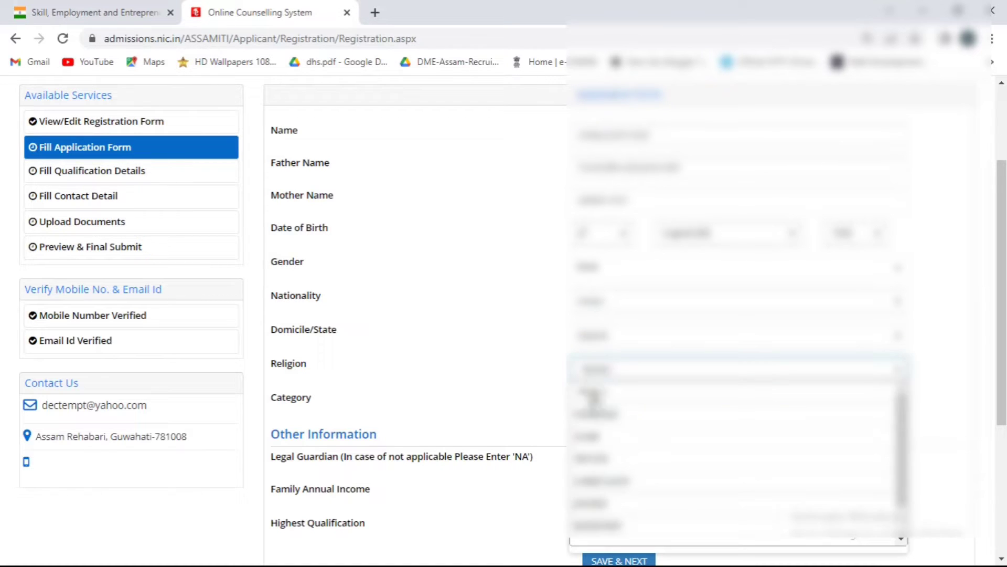
{"action": "left_click", "coordinate": [596, 412]}
- Set the category to OBC/MOBC and the subcategory to Not Applicable
{"action": "scroll", "coordinate": [596, 410], "scroll_direction": "down", "scroll_amount": 1}
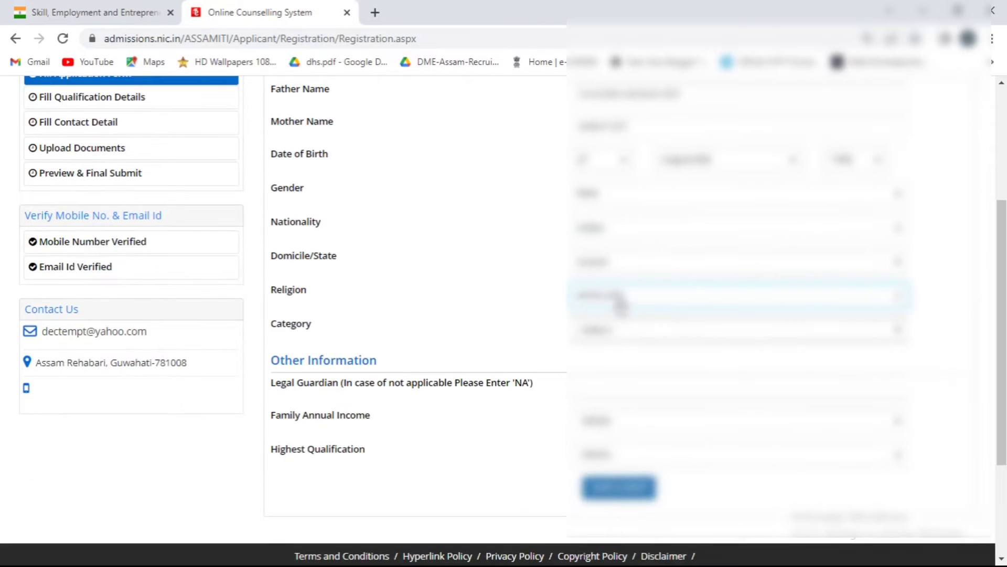
{"action": "left_click", "coordinate": [604, 331]}
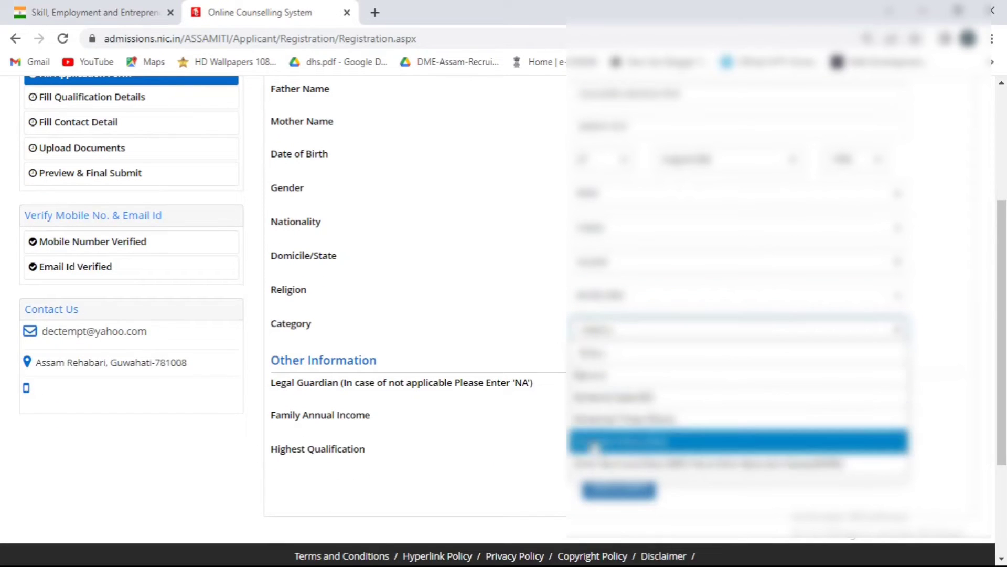
{"action": "left_click", "coordinate": [604, 464]}
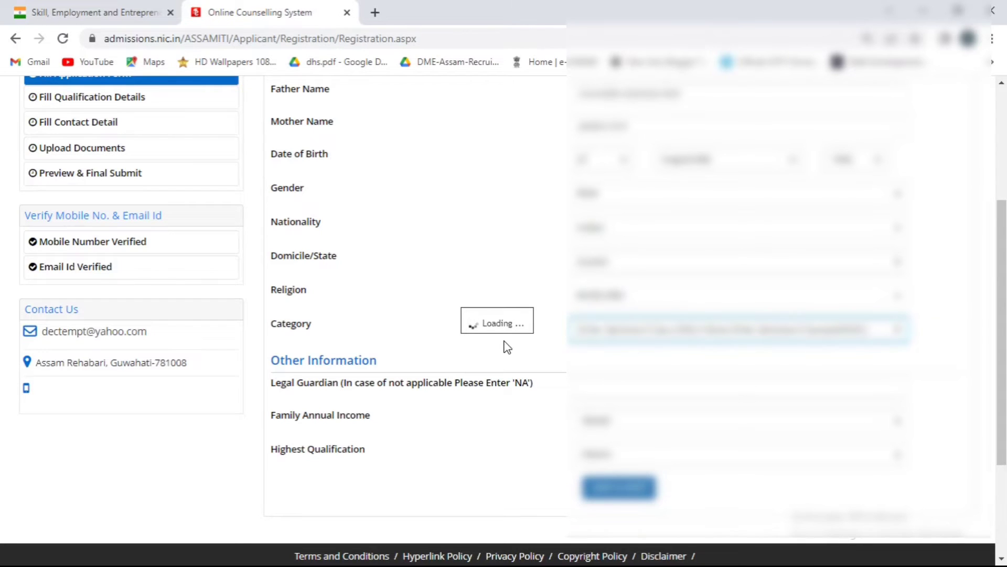
{"action": "scroll", "coordinate": [660, 348], "scroll_direction": "down", "scroll_amount": 1}
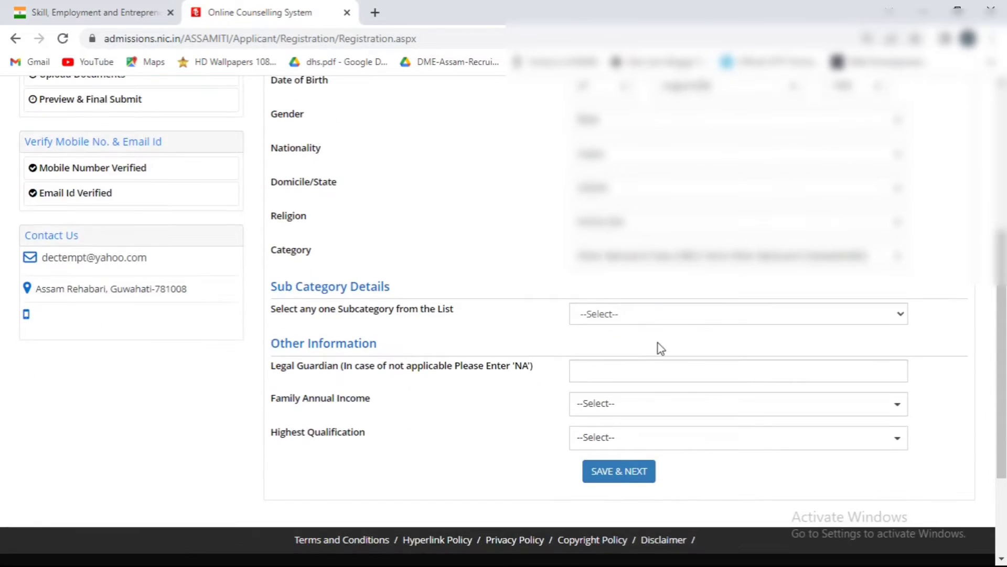
{"action": "left_click", "coordinate": [648, 314]}
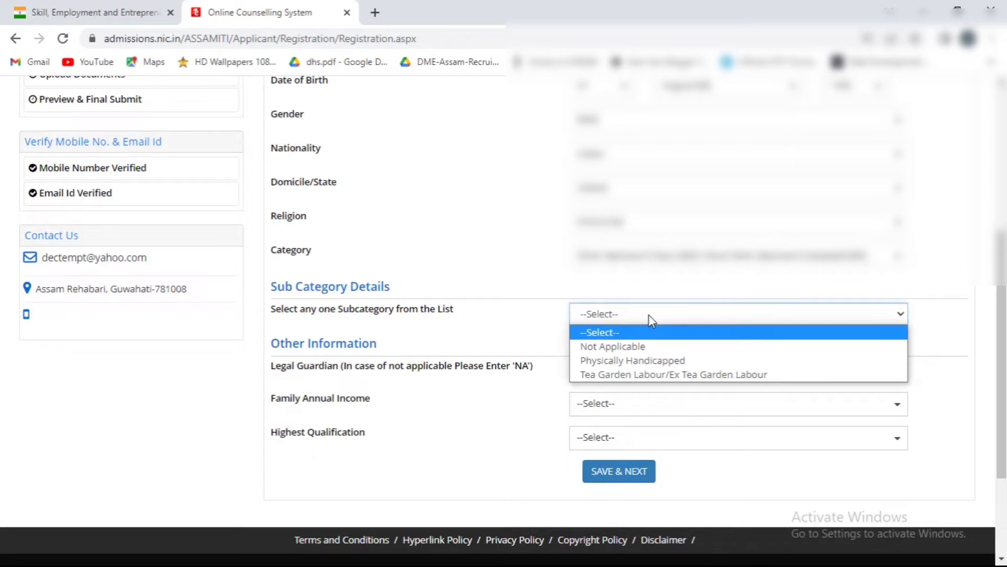
{"action": "left_click", "coordinate": [644, 347]}
{"action": "scroll", "coordinate": [611, 336], "scroll_direction": "down", "scroll_amount": 2}
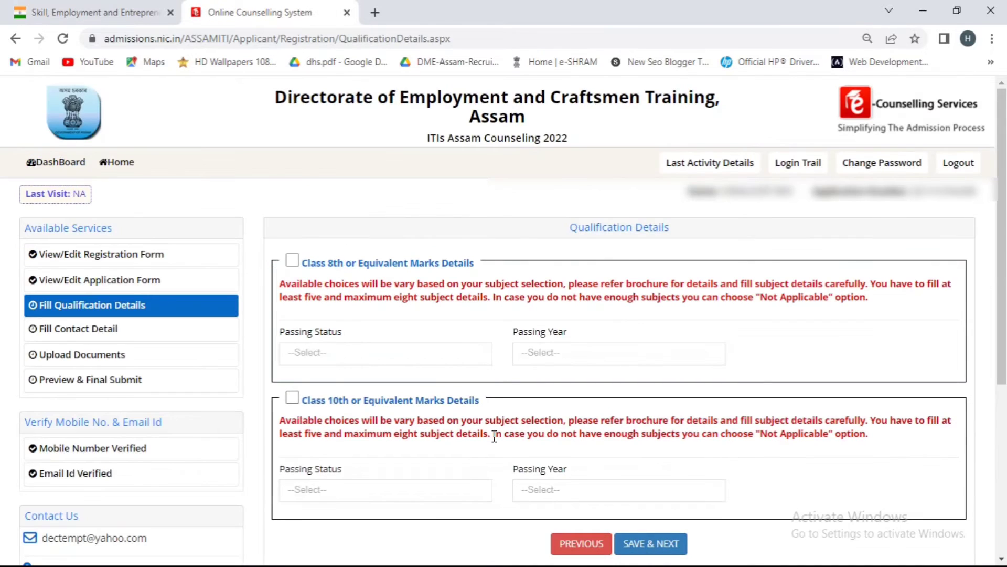
- Enable the Class 10th or Equivalent Marks Details section on the Qualification Details page
{"action": "left_click", "coordinate": [292, 399]}
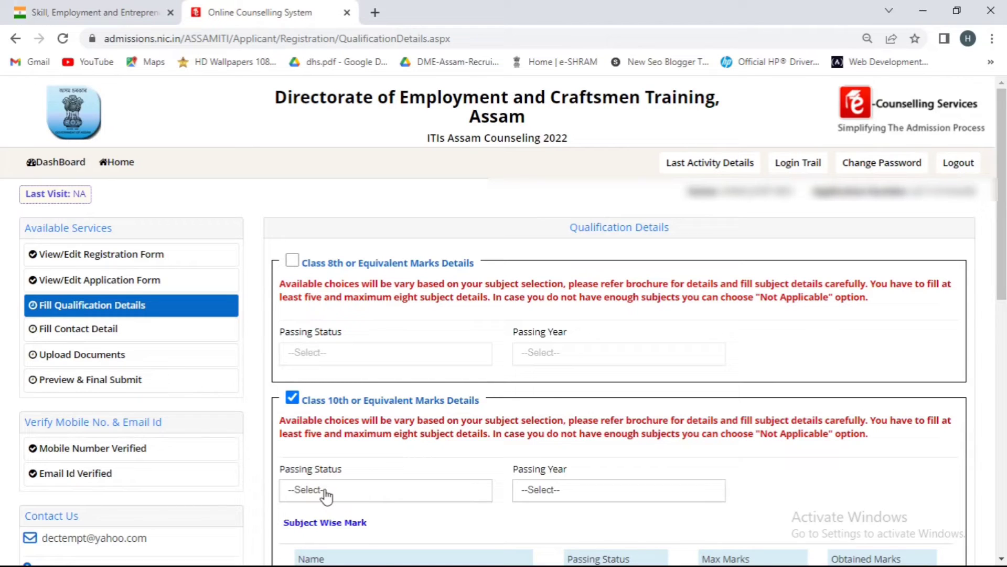
- Set the Class 10th passing status to Passed and passing year to 2009
{"action": "scroll", "coordinate": [328, 493], "scroll_direction": "down", "scroll_amount": 3}
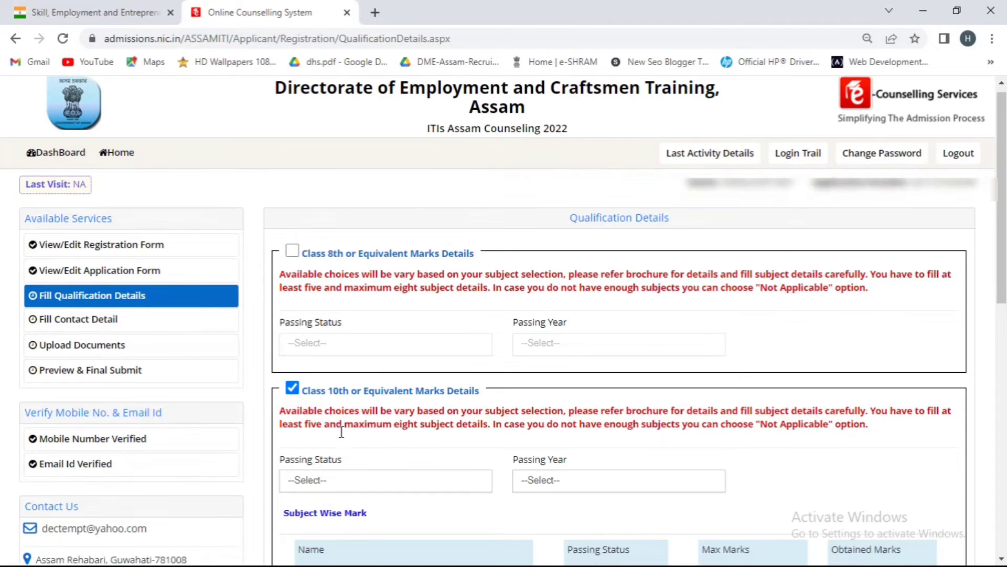
{"action": "left_click", "coordinate": [349, 349]}
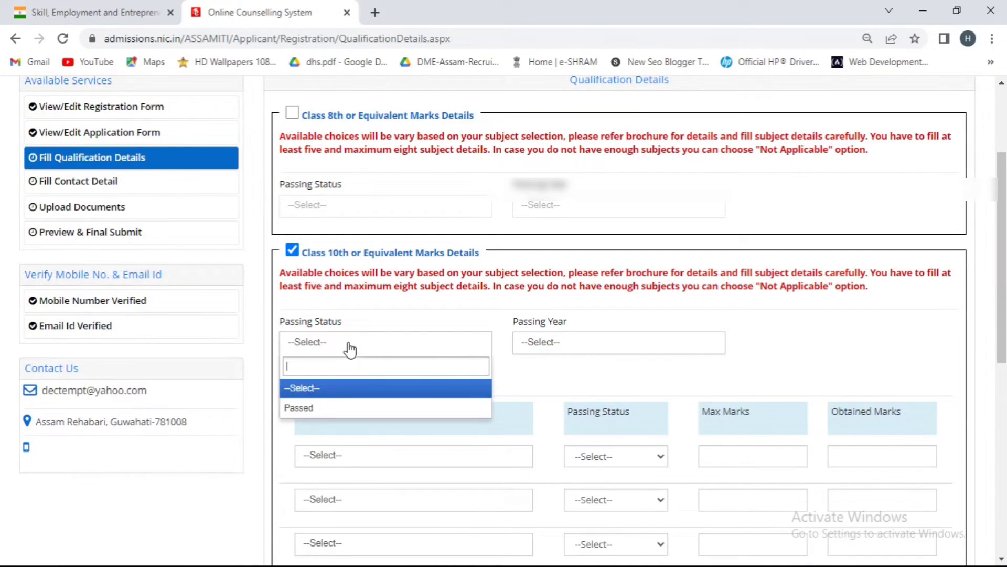
{"action": "left_click", "coordinate": [323, 407]}
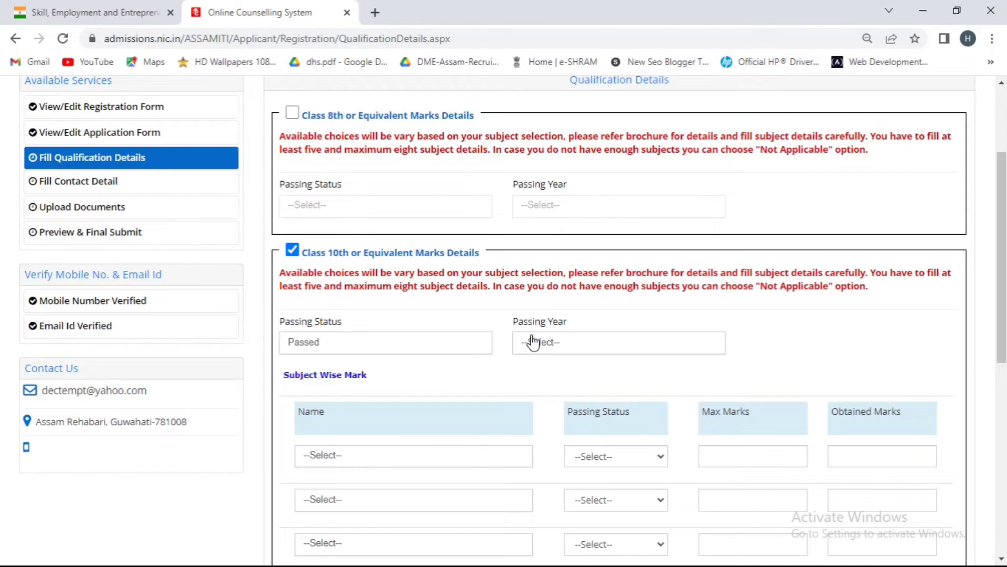
{"action": "left_click", "coordinate": [552, 347]}
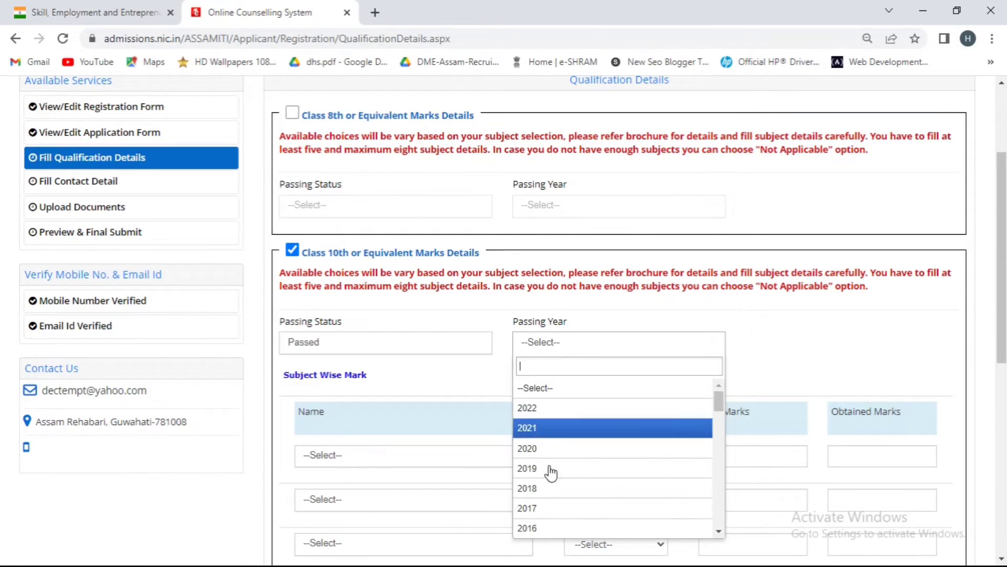
{"action": "scroll", "coordinate": [550, 506], "scroll_direction": "down", "scroll_amount": 3}
{"action": "scroll", "coordinate": [548, 506], "scroll_direction": "down", "scroll_amount": 3}
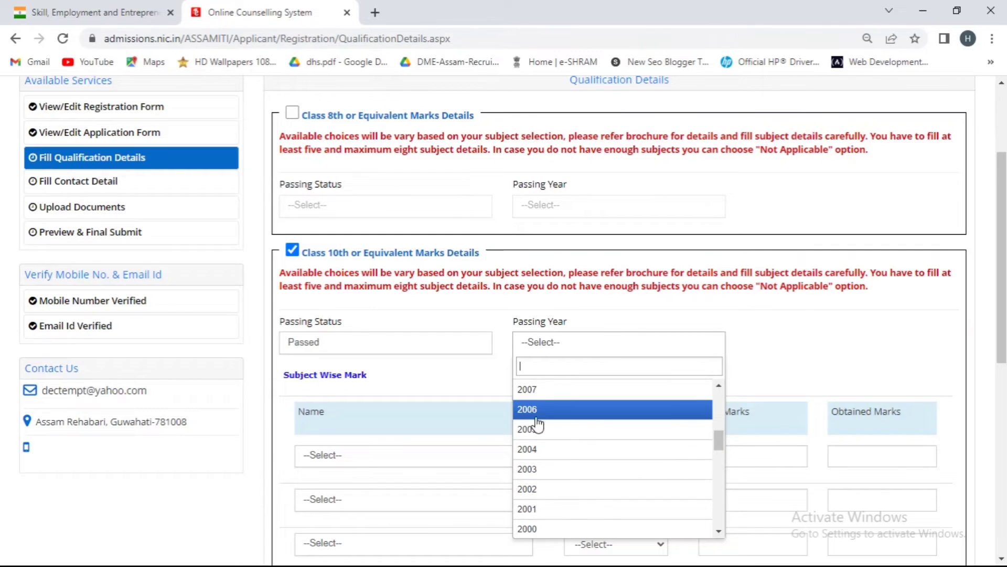
{"action": "scroll", "coordinate": [535, 420], "scroll_direction": "up", "scroll_amount": 2}
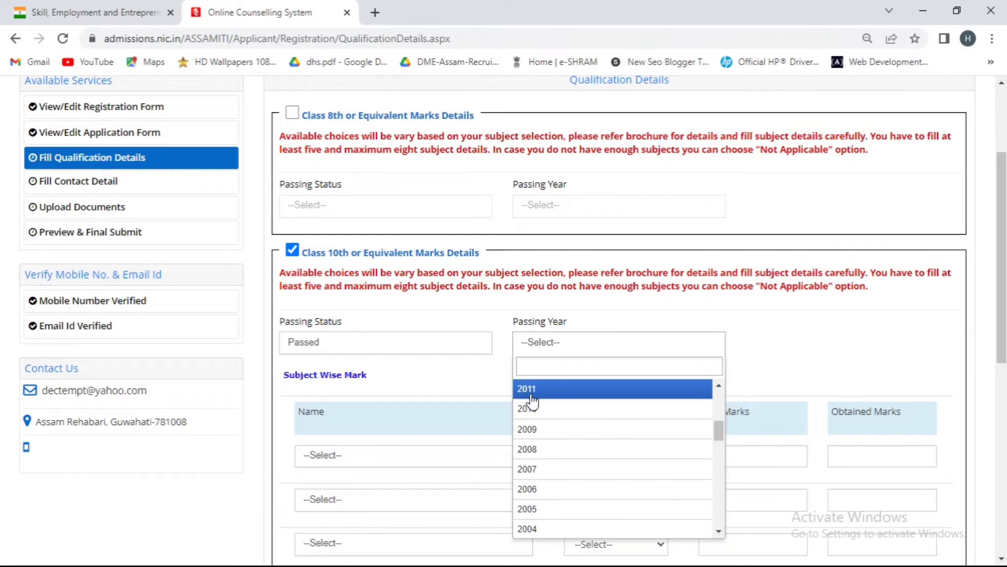
{"action": "left_click", "coordinate": [543, 433]}
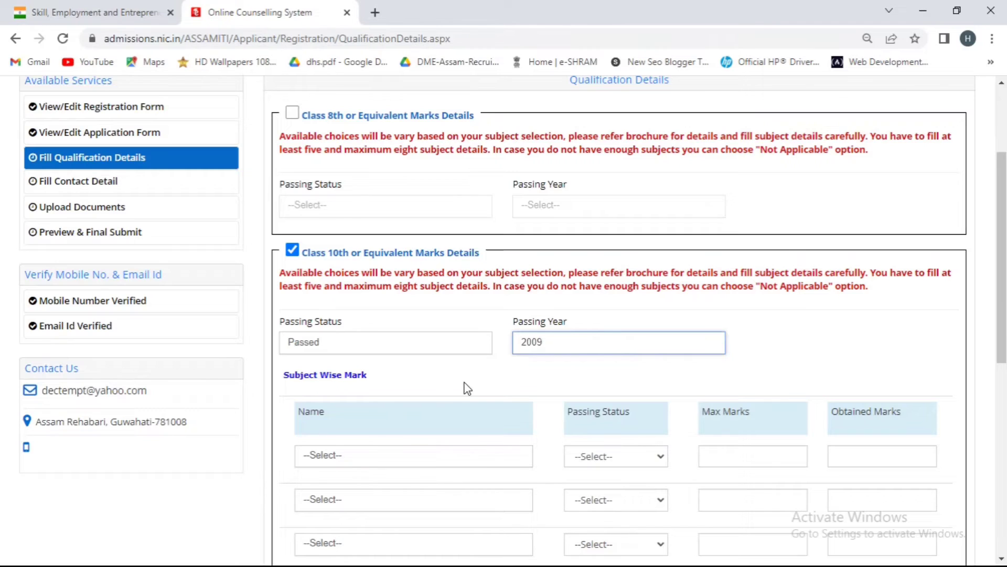
- Add Mathematics as the first subject with passing status Passed
{"action": "scroll", "coordinate": [344, 412], "scroll_direction": "down", "scroll_amount": 1}
{"action": "scroll", "coordinate": [342, 412], "scroll_direction": "down", "scroll_amount": 4}
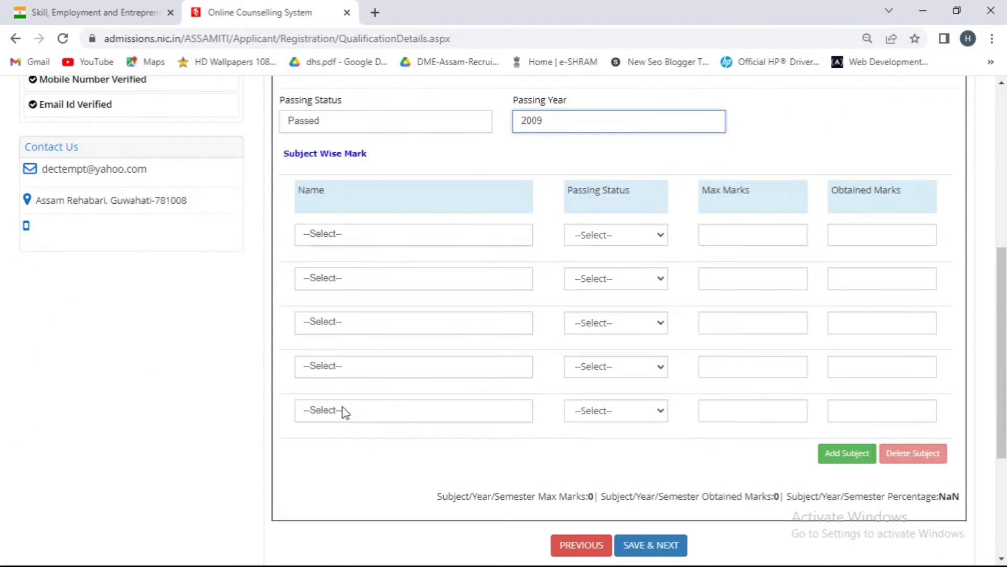
{"action": "left_click", "coordinate": [353, 242]}
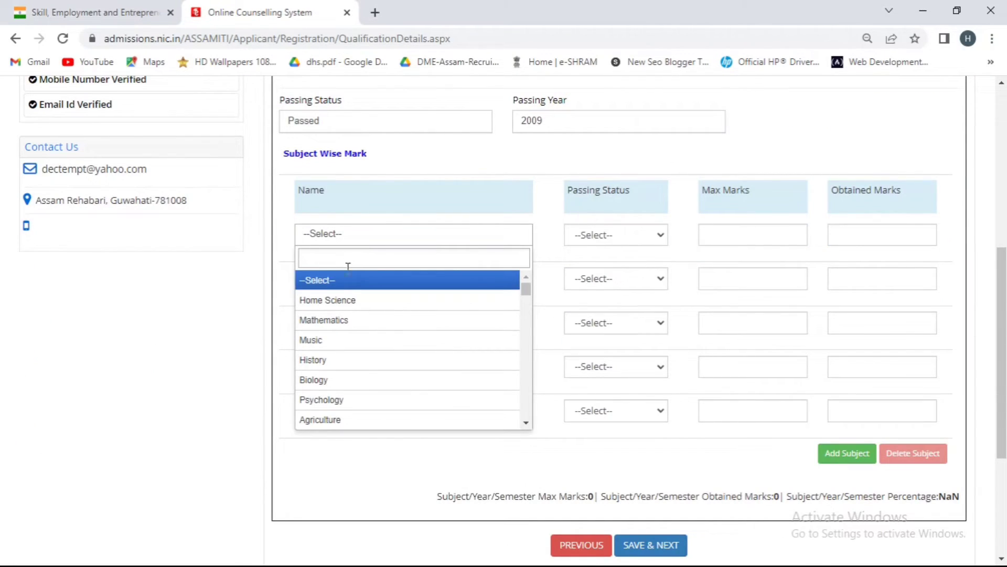
{"action": "left_click", "coordinate": [348, 329]}
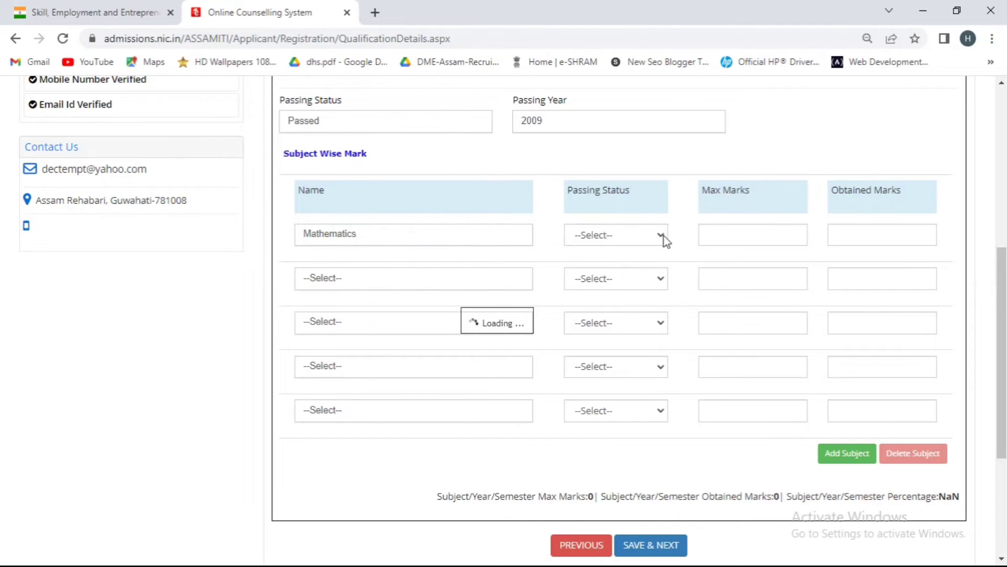
{"action": "left_click", "coordinate": [637, 239]}
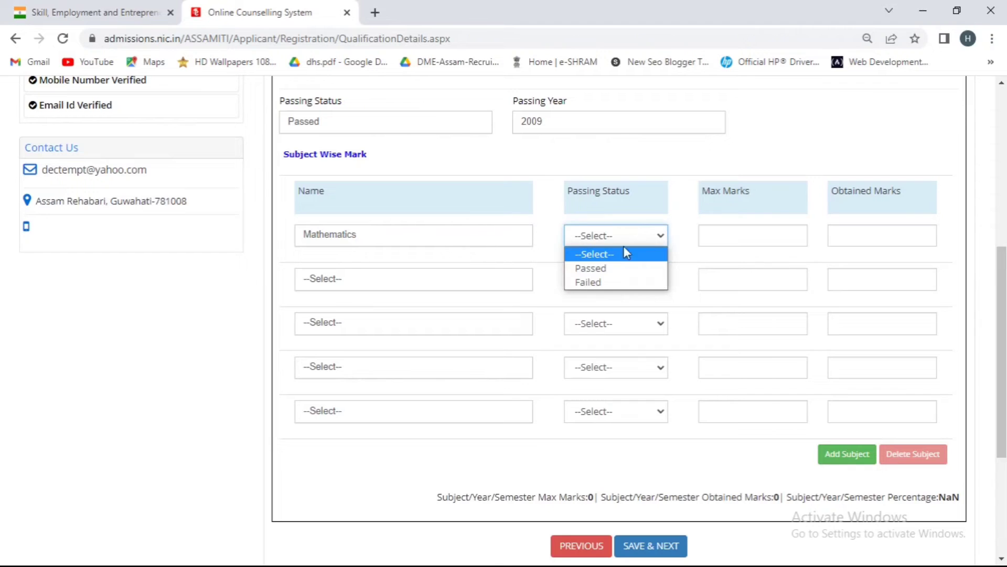
{"action": "left_click", "coordinate": [614, 269]}
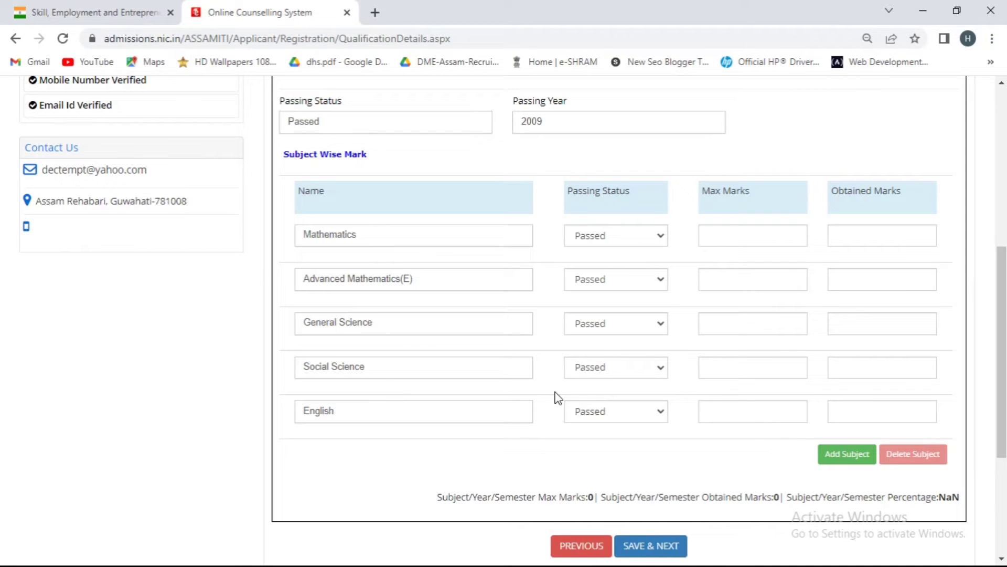
- Fill in Mathematics' maximum and obtained marks, then add another subject row
{"action": "left_click", "coordinate": [745, 234]}
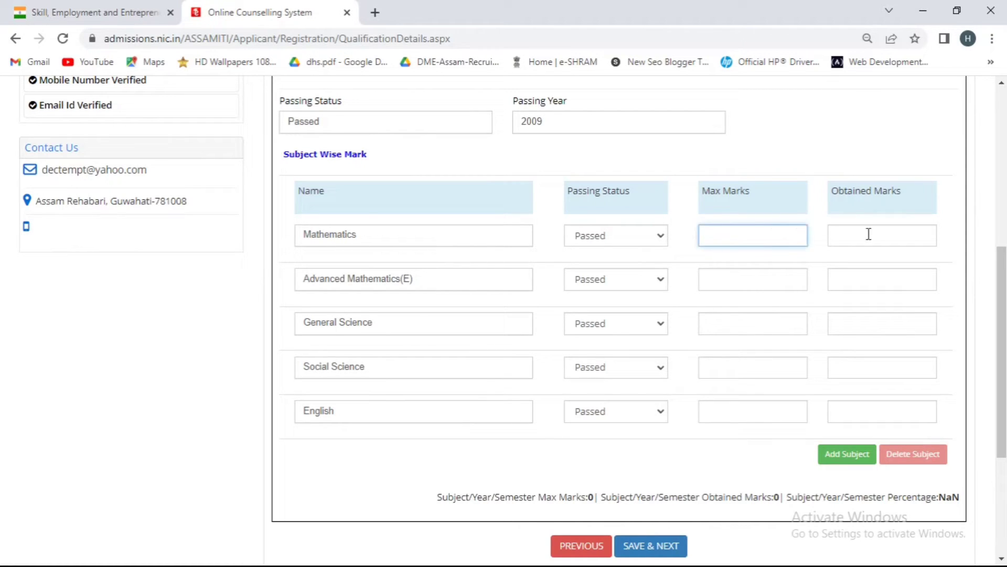
{"action": "left_click", "coordinate": [868, 234]}
{"action": "left_click", "coordinate": [828, 457]}
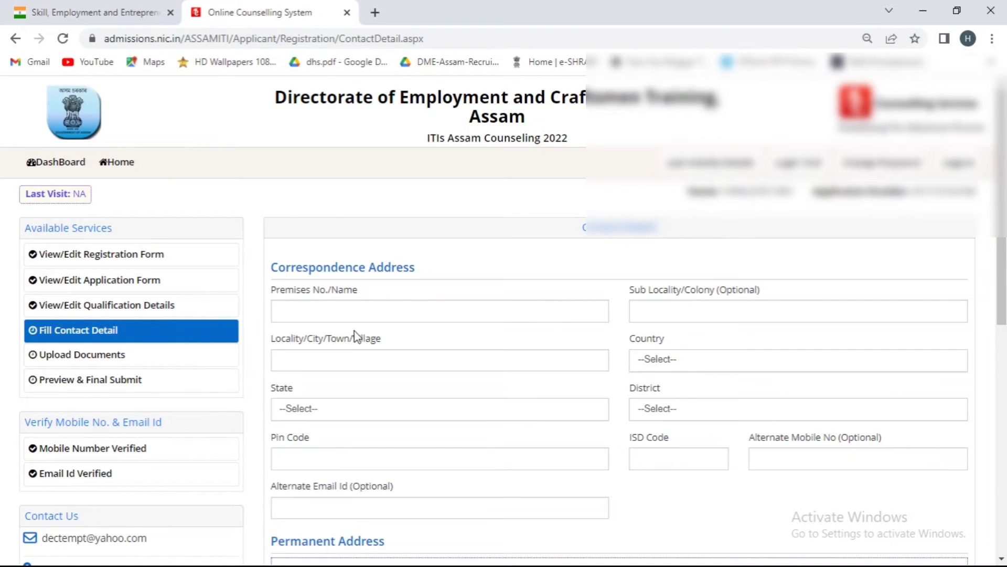
- Begin the correspondence address by entering 'C/O-' in Premises No./Name
{"action": "scroll", "coordinate": [229, 274], "scroll_direction": "down", "scroll_amount": 1}
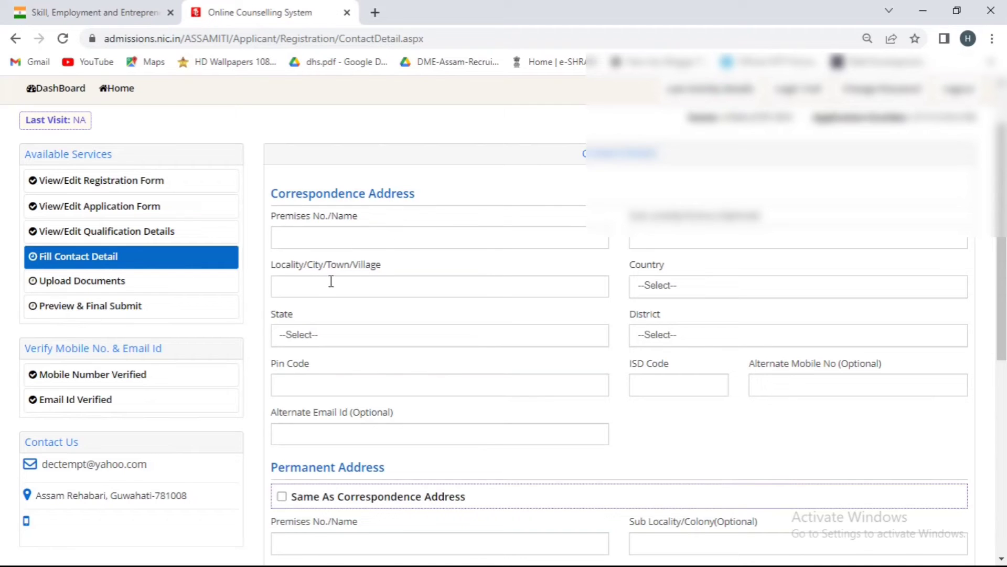
{"action": "left_click", "coordinate": [384, 239]}
{"action": "type", "text": "C"}
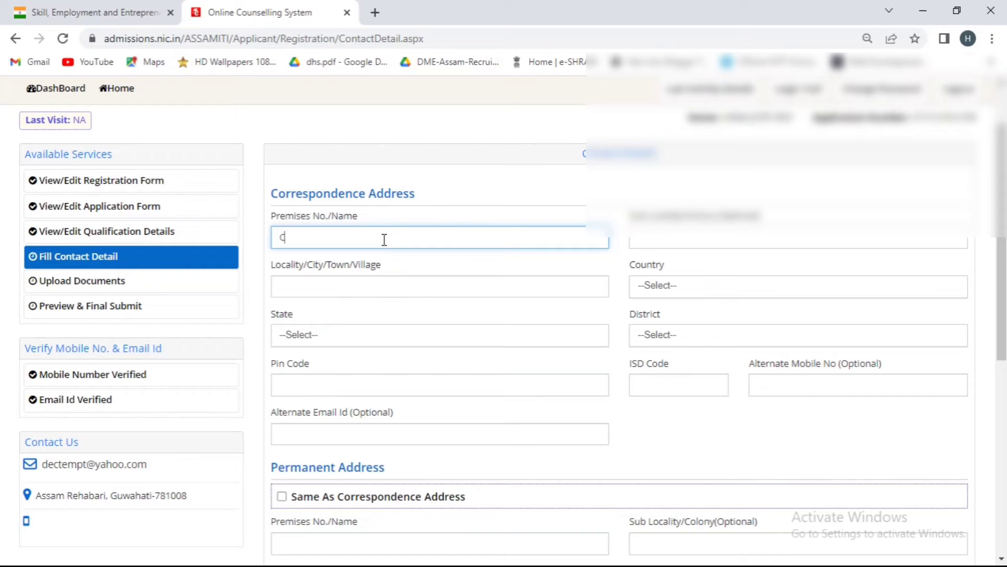
{"action": "type", "text": "/O-"}
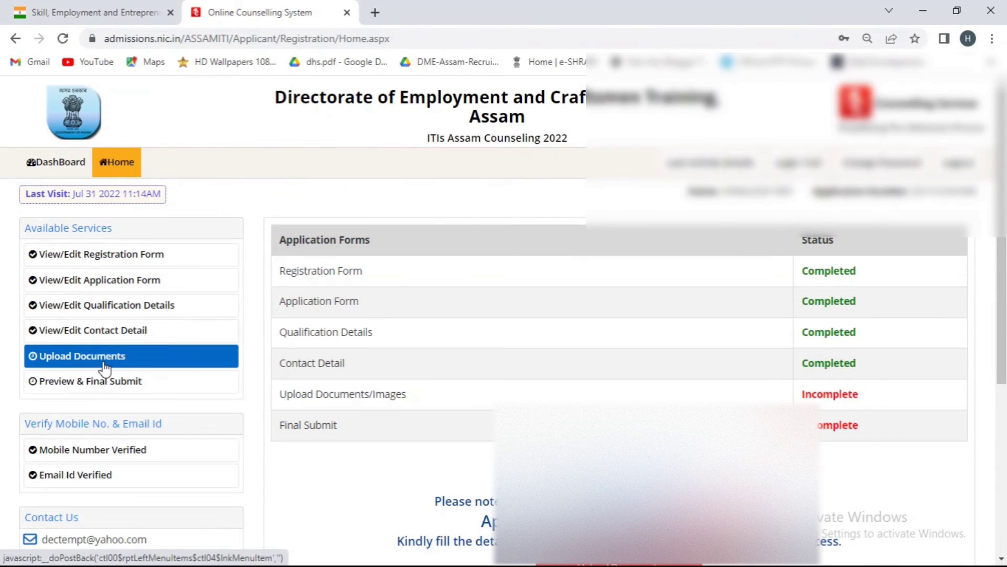
- On the Upload Documents page, attach admit.pdf as the Date of Birth Certificate
{"action": "left_click", "coordinate": [105, 369]}
{"action": "scroll", "coordinate": [364, 322], "scroll_direction": "down", "scroll_amount": 1}
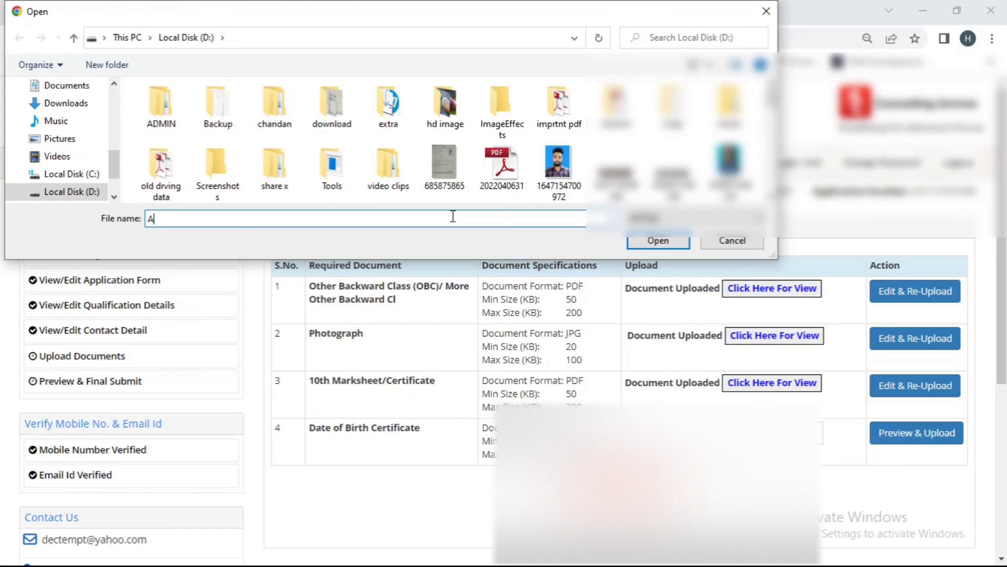
{"action": "type", "text": "D"}
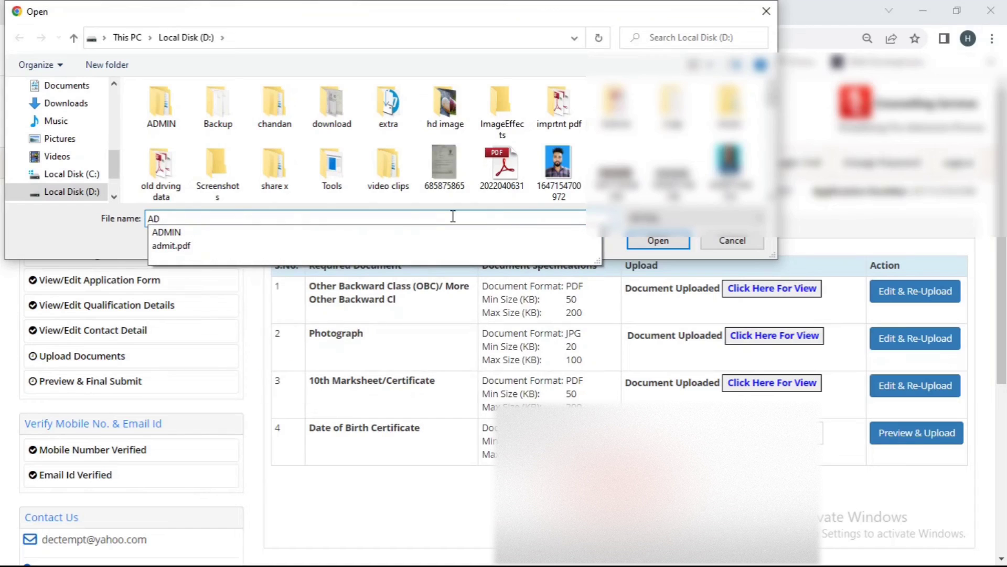
{"action": "left_click", "coordinate": [297, 249]}
{"action": "left_click", "coordinate": [658, 242]}
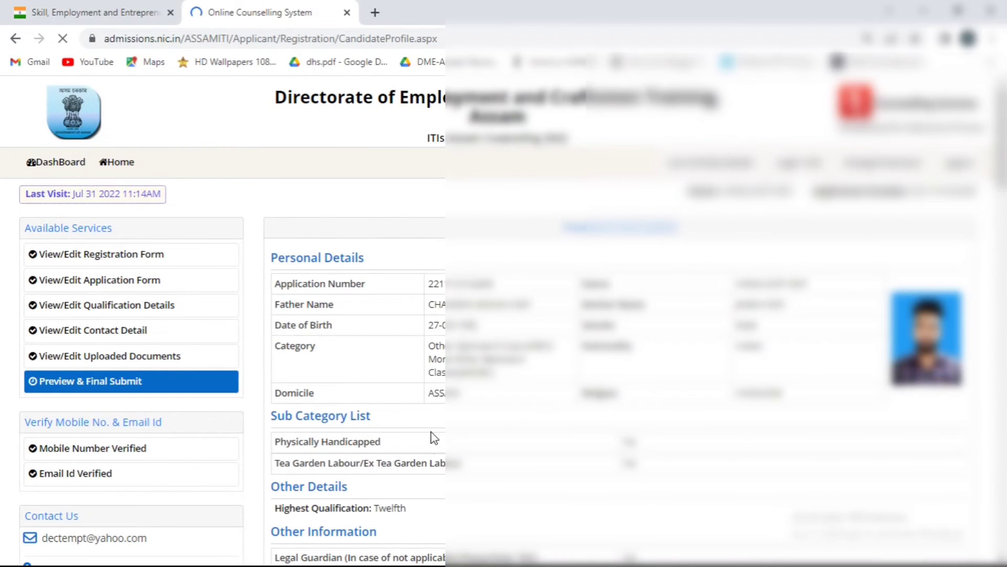
- Scroll the profile preview, tick the declaration, and final-submit the application, confirming with OK
{"action": "scroll", "coordinate": [429, 442], "scroll_direction": "down", "scroll_amount": 2}
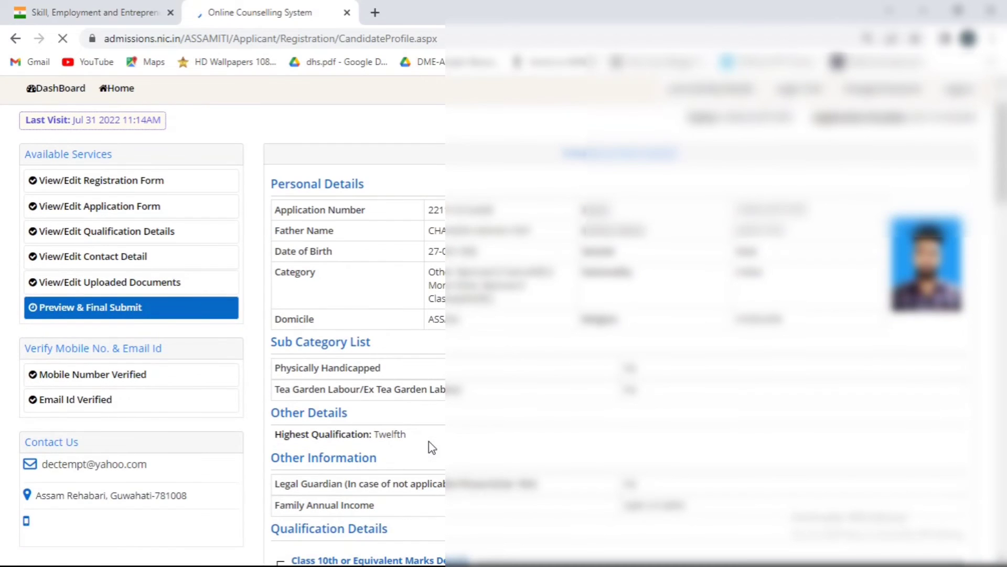
{"action": "scroll", "coordinate": [429, 446], "scroll_direction": "down", "scroll_amount": 6}
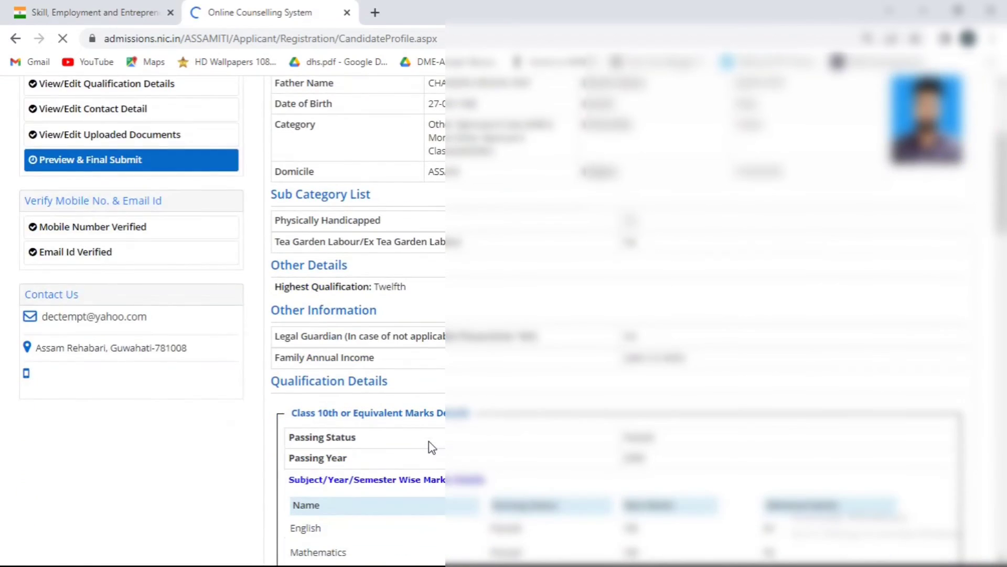
{"action": "scroll", "coordinate": [431, 447], "scroll_direction": "down", "scroll_amount": 2}
{"action": "scroll", "coordinate": [432, 448], "scroll_direction": "down", "scroll_amount": 2}
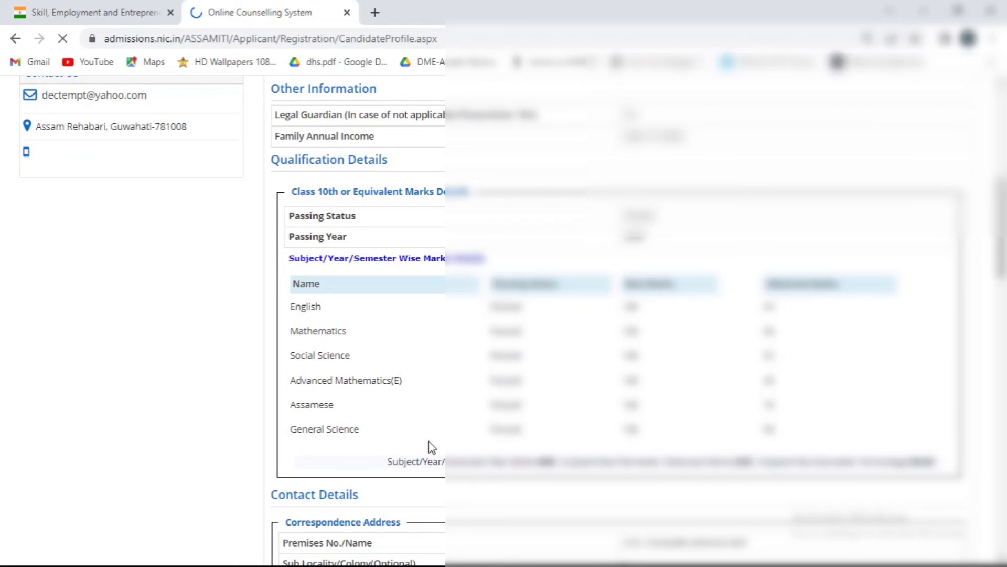
{"action": "scroll", "coordinate": [431, 447], "scroll_direction": "down", "scroll_amount": 2}
{"action": "scroll", "coordinate": [431, 447], "scroll_direction": "down", "scroll_amount": 4}
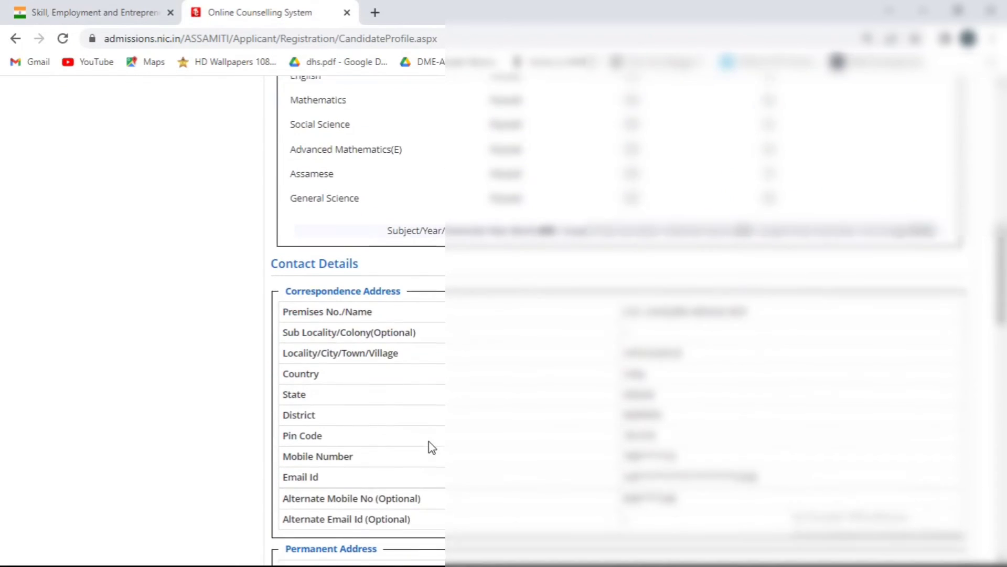
{"action": "scroll", "coordinate": [431, 447], "scroll_direction": "down", "scroll_amount": 4}
{"action": "scroll", "coordinate": [431, 445], "scroll_direction": "down", "scroll_amount": 2}
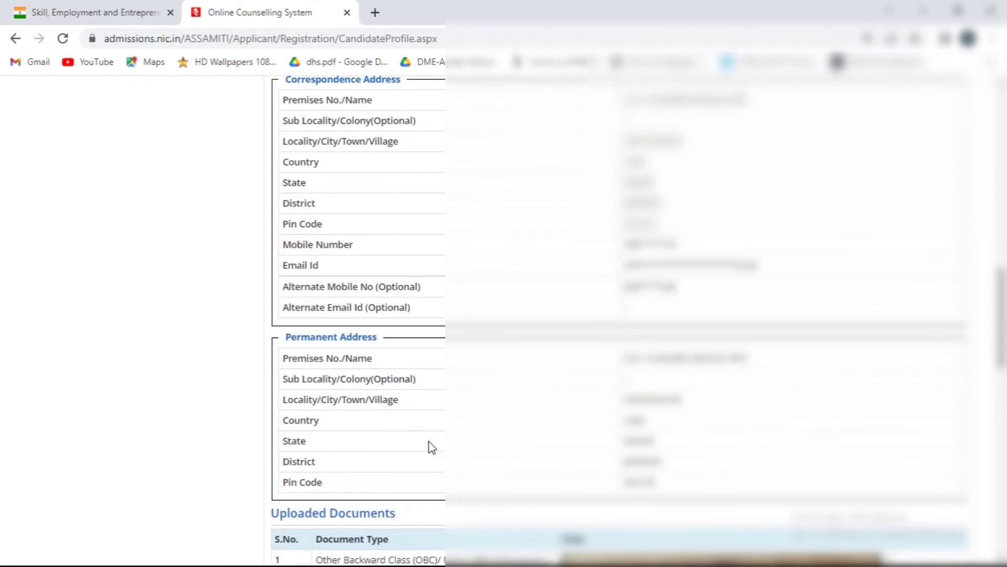
{"action": "scroll", "coordinate": [432, 447], "scroll_direction": "down", "scroll_amount": 4}
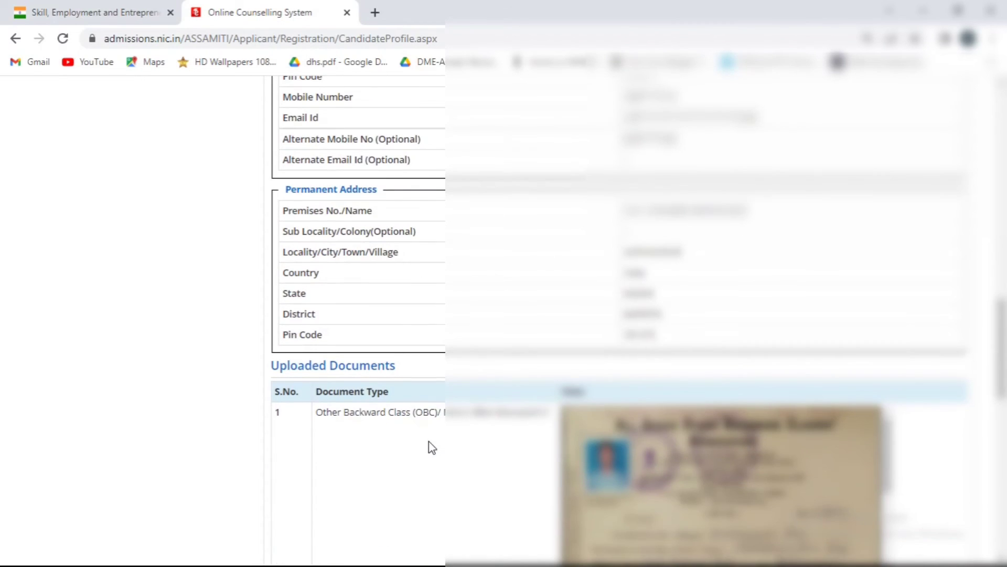
{"action": "scroll", "coordinate": [430, 446], "scroll_direction": "down", "scroll_amount": 6}
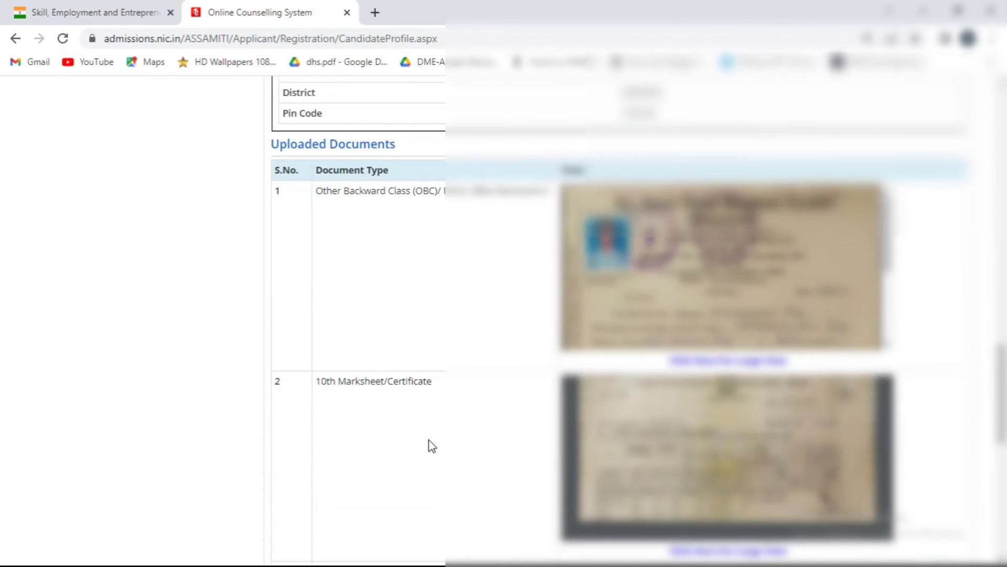
{"action": "scroll", "coordinate": [431, 446], "scroll_direction": "down", "scroll_amount": 10}
{"action": "scroll", "coordinate": [427, 443], "scroll_direction": "down", "scroll_amount": 2}
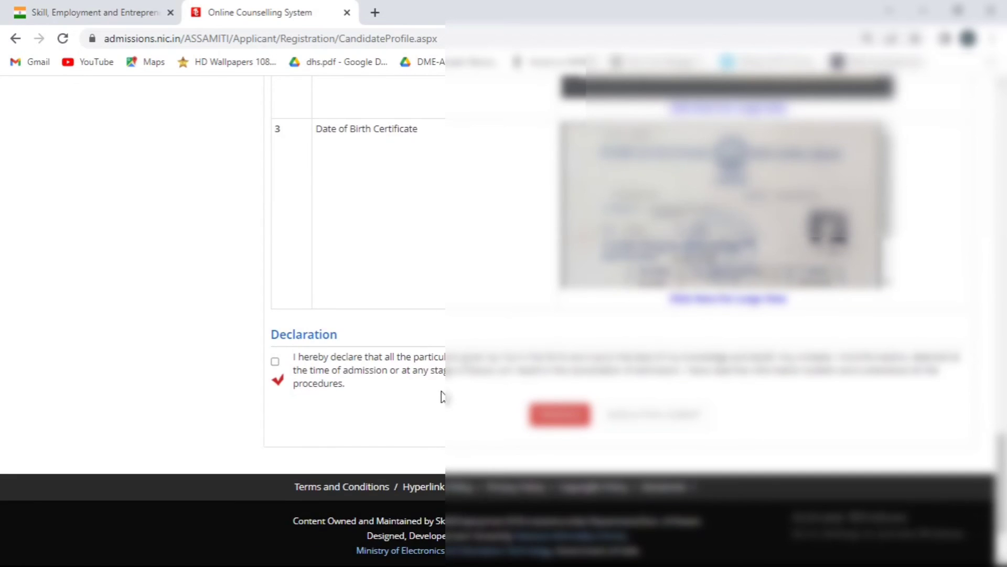
{"action": "left_click", "coordinate": [275, 361]}
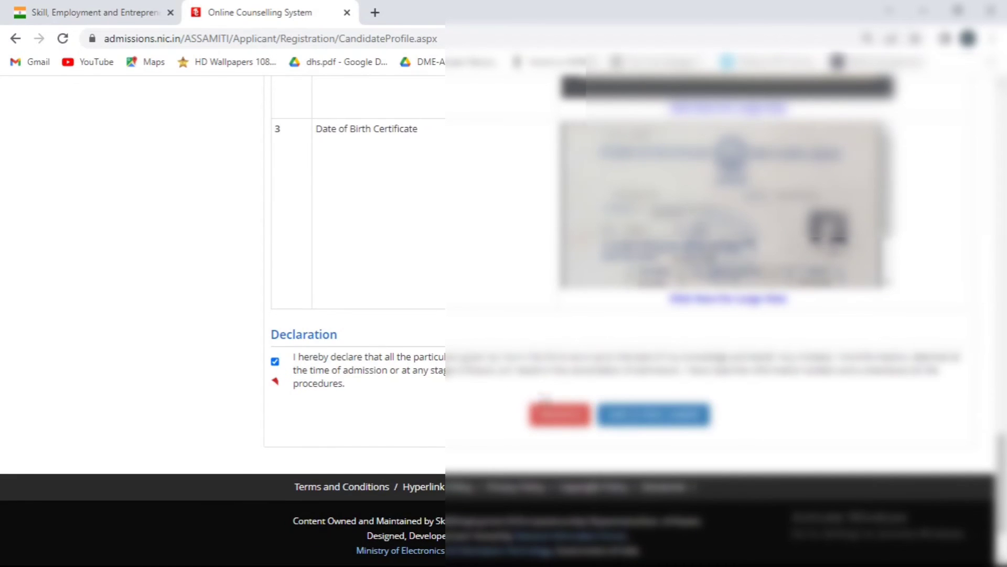
{"action": "left_click", "coordinate": [641, 415]}
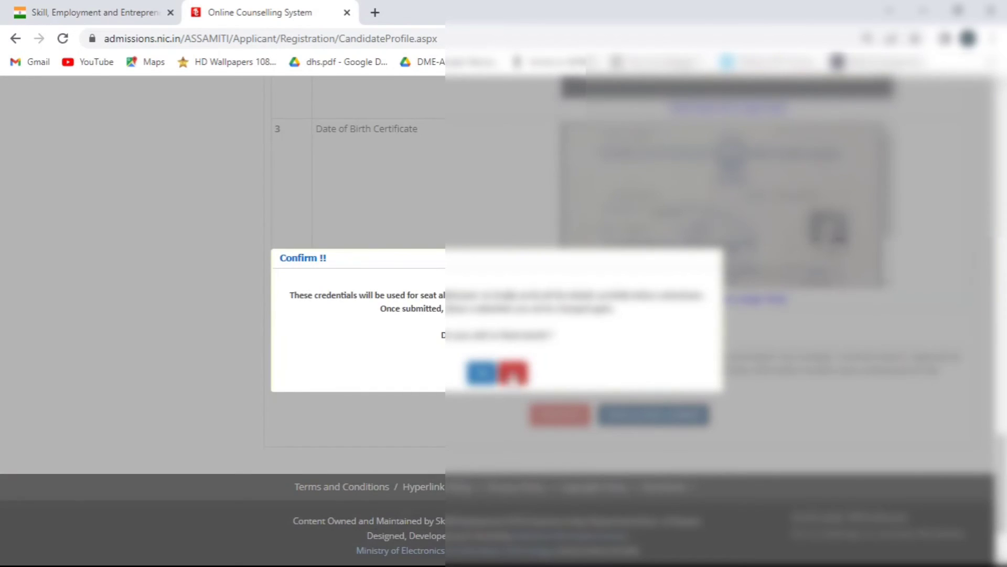
{"action": "left_click", "coordinate": [481, 374]}
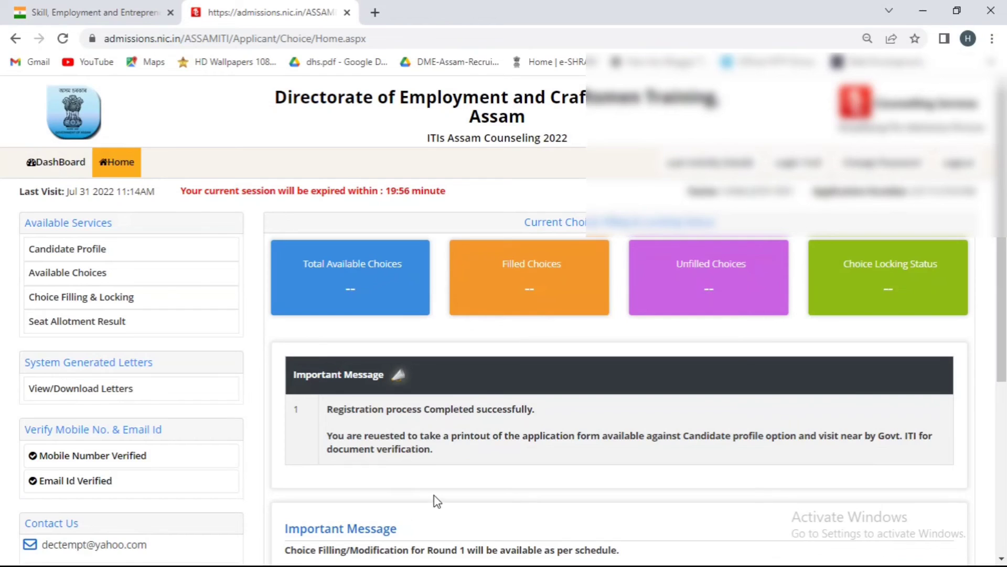
- In View/Download Letters, pick Round No.1 and view the Generated Candidate Profile Letter
{"action": "scroll", "coordinate": [435, 495], "scroll_direction": "down", "scroll_amount": 3}
{"action": "scroll", "coordinate": [440, 495], "scroll_direction": "down", "scroll_amount": 1}
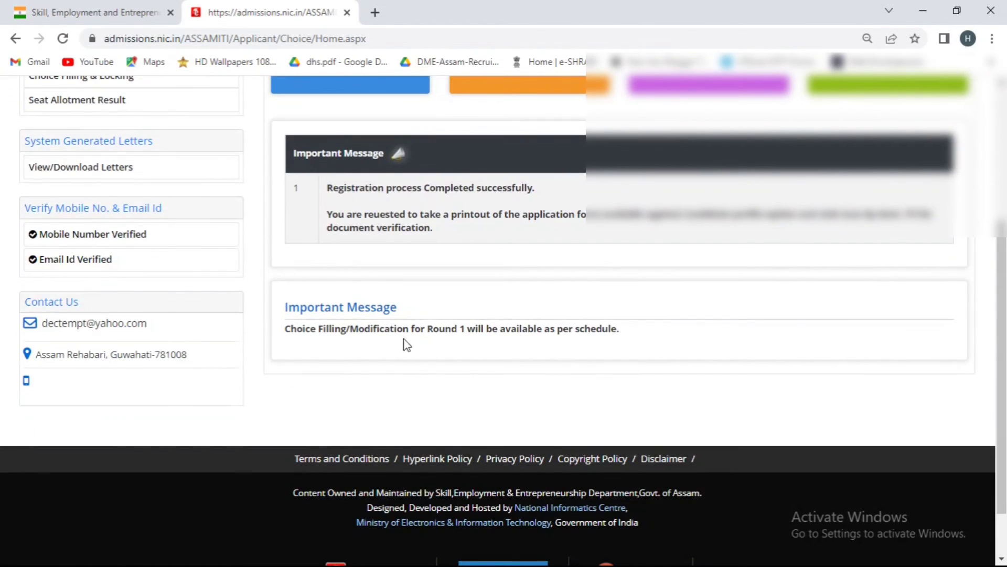
{"action": "left_click", "coordinate": [507, 207]}
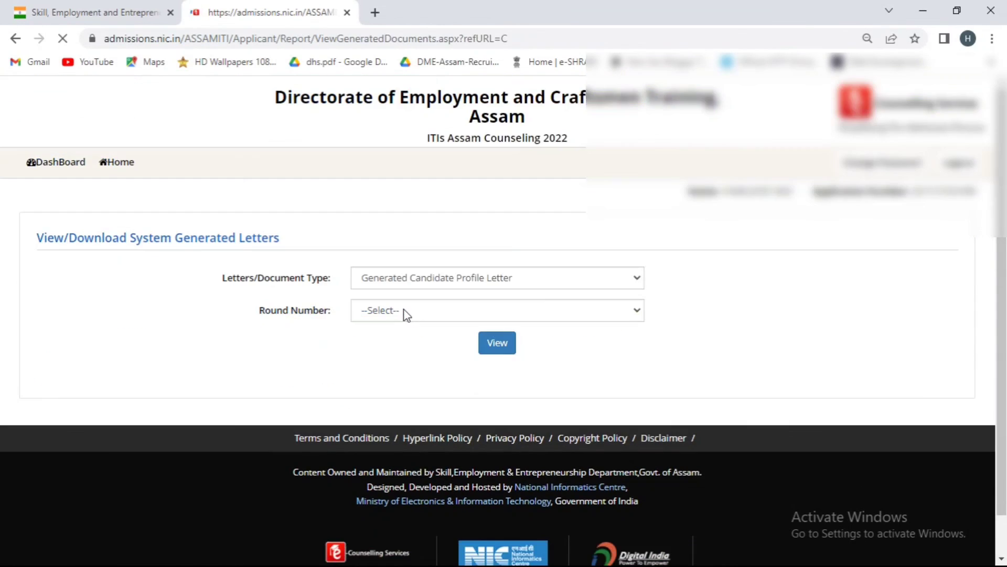
{"action": "left_click", "coordinate": [407, 314]}
{"action": "left_click", "coordinate": [402, 342]}
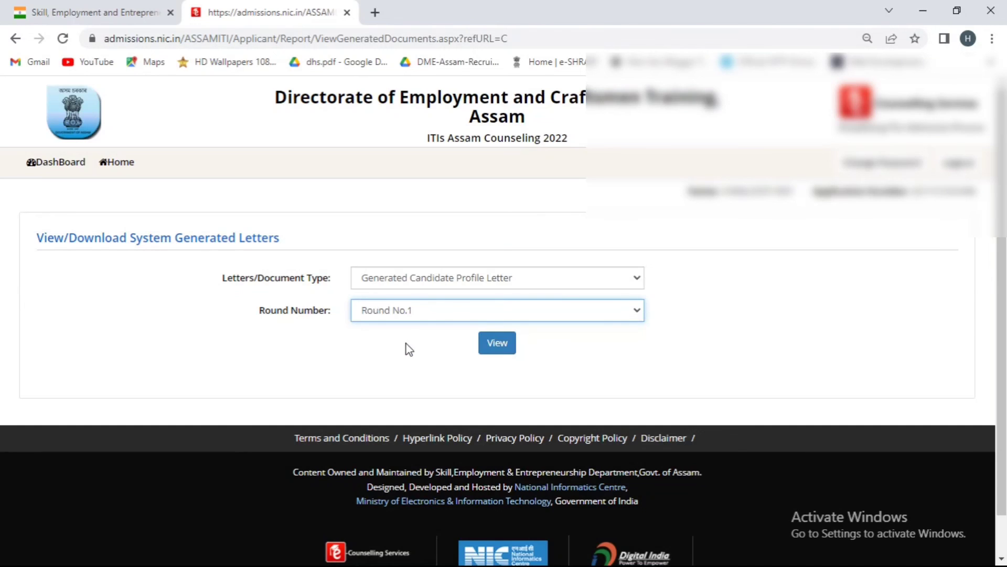
{"action": "left_click", "coordinate": [502, 344]}
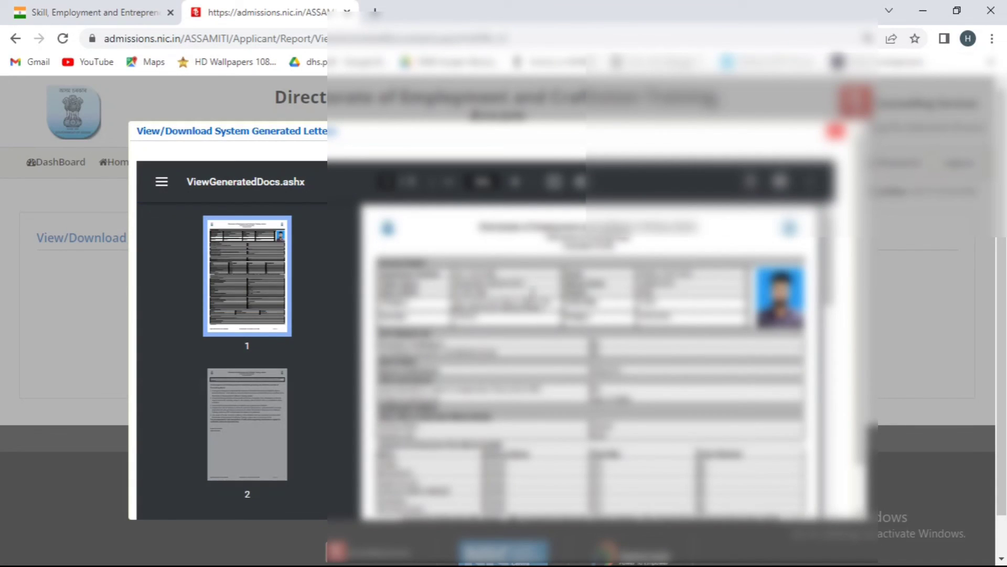
- Save the Round No.1 letter as ITI ASSAM.pdf, close the preview, and return to the DashBoard
{"action": "scroll", "coordinate": [588, 362], "scroll_direction": "down", "scroll_amount": 5}
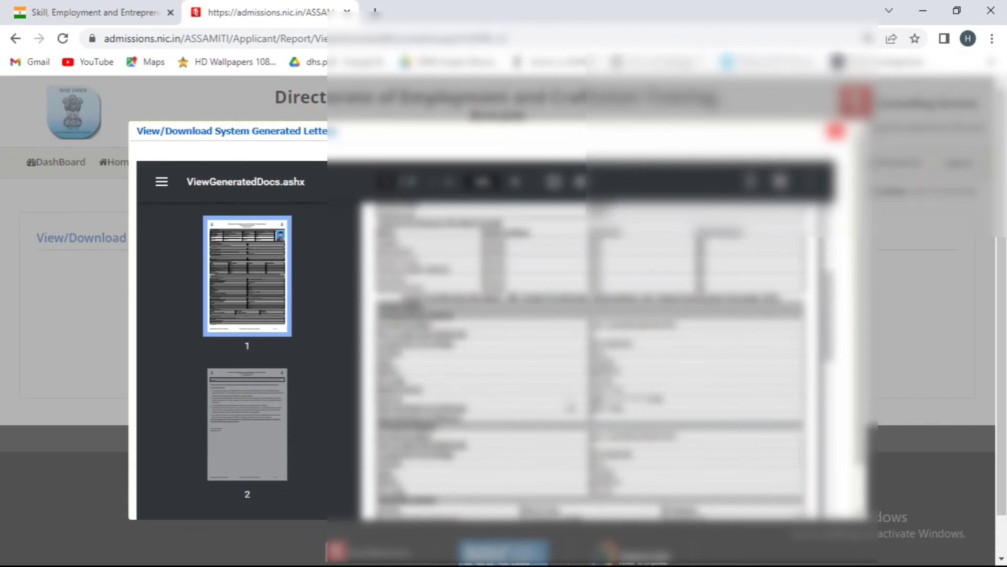
{"action": "scroll", "coordinate": [571, 408], "scroll_direction": "down", "scroll_amount": 10}
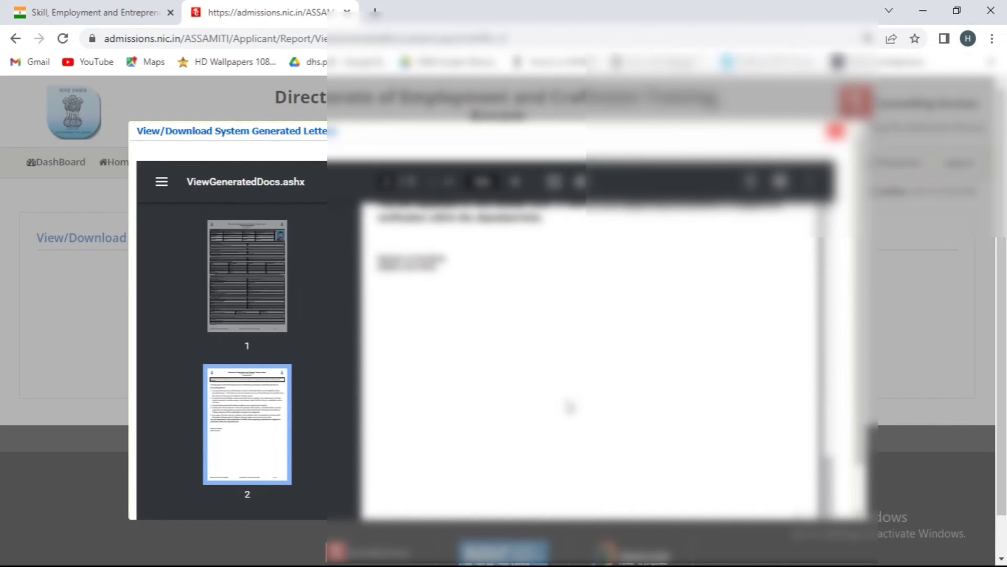
{"action": "scroll", "coordinate": [569, 407], "scroll_direction": "down", "scroll_amount": 2}
{"action": "scroll", "coordinate": [569, 407], "scroll_direction": "up", "scroll_amount": 15}
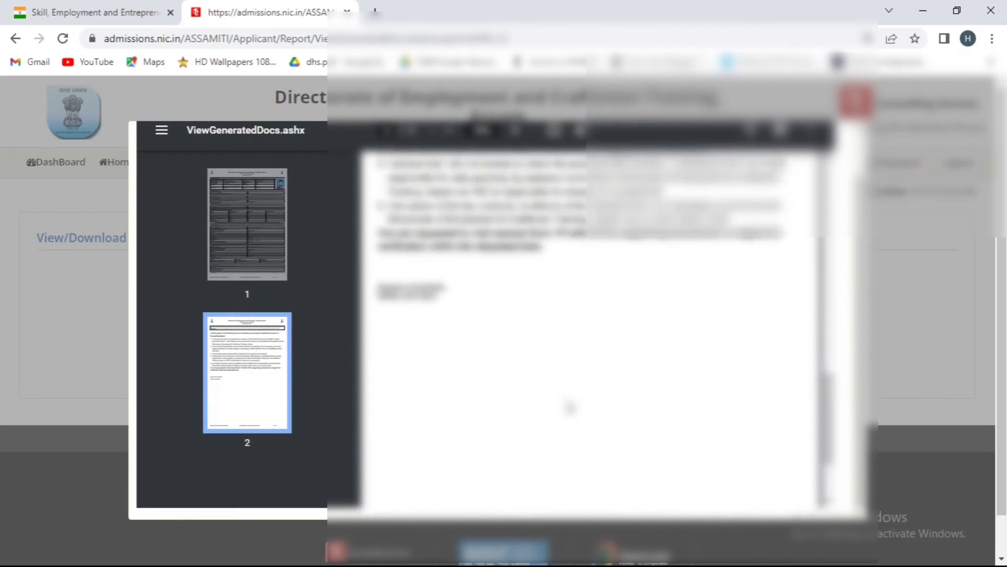
{"action": "scroll", "coordinate": [569, 407], "scroll_direction": "up", "scroll_amount": 5}
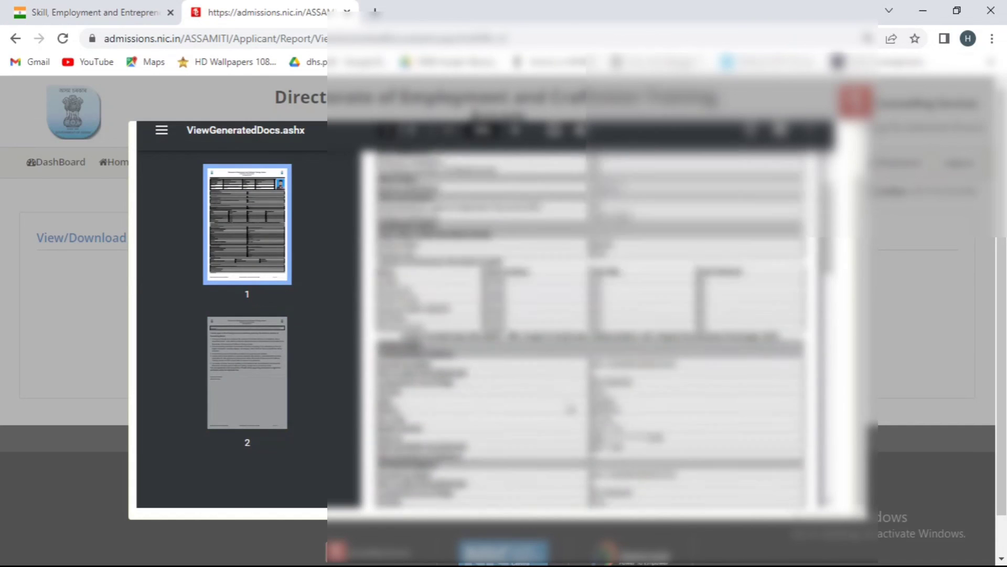
{"action": "scroll", "coordinate": [569, 407], "scroll_direction": "up", "scroll_amount": 2}
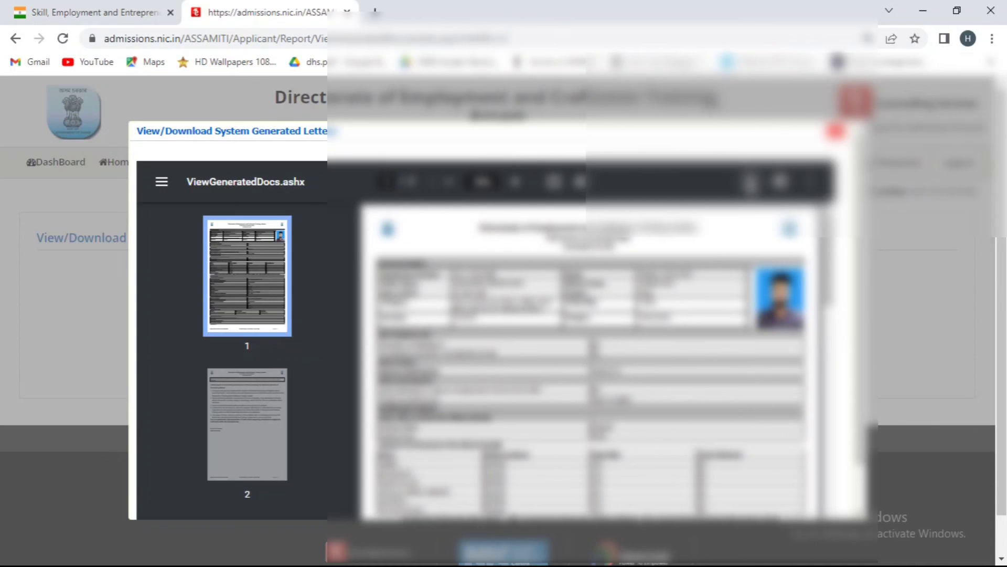
{"action": "left_click", "coordinate": [750, 182]}
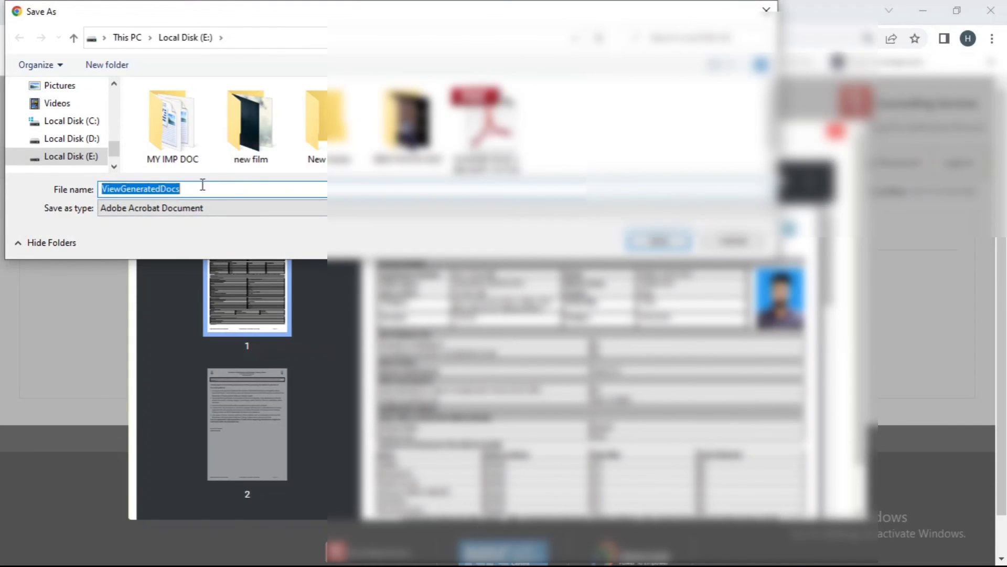
{"action": "key", "text": "BackSpace"}
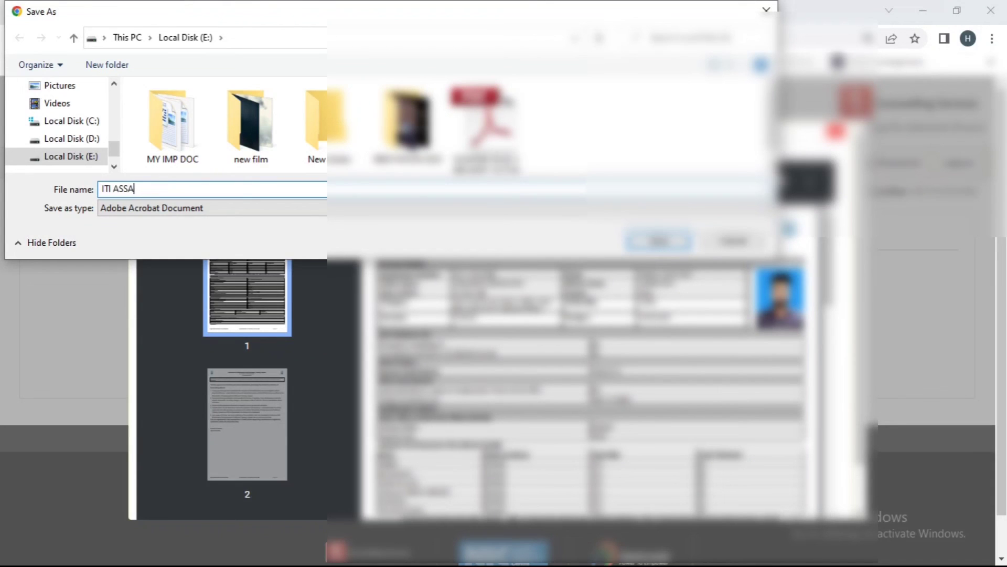
{"action": "key", "text": "Return"}
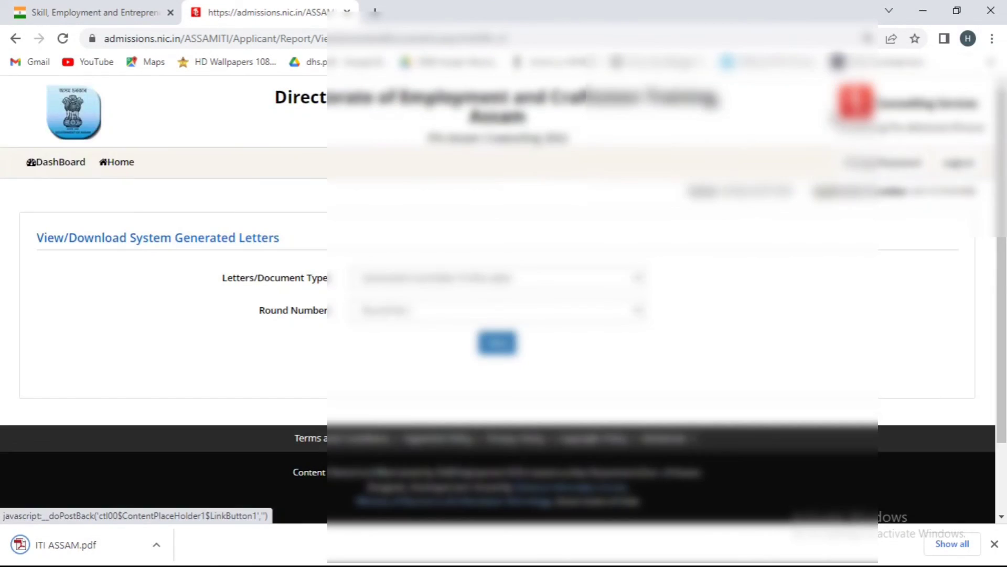
{"action": "left_click", "coordinate": [837, 111]}
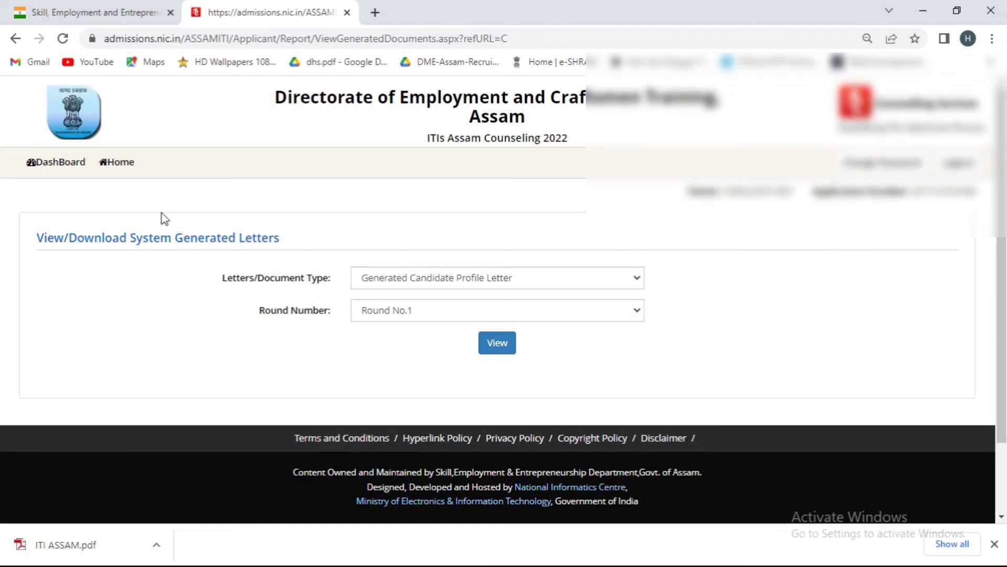
{"action": "left_click", "coordinate": [78, 171]}
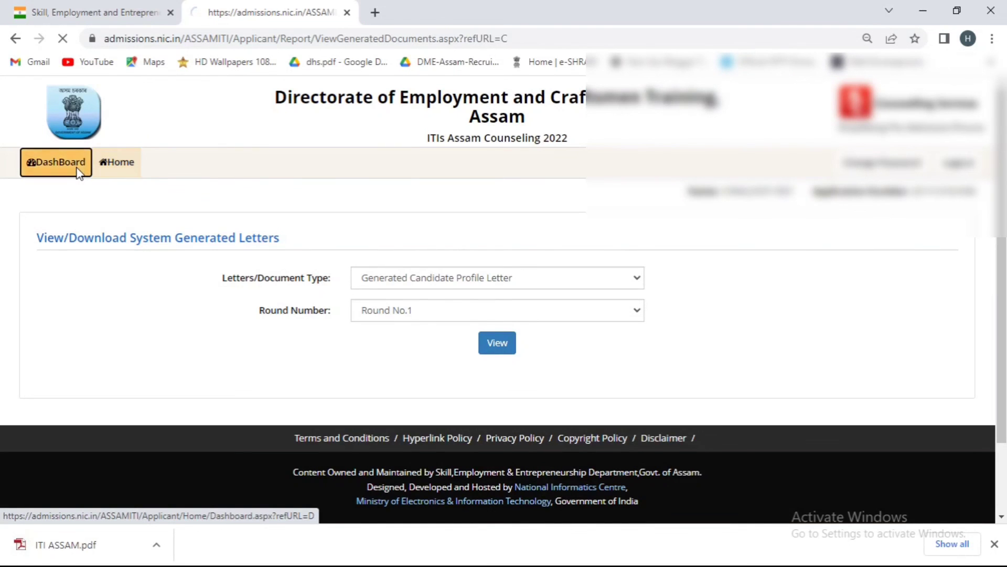